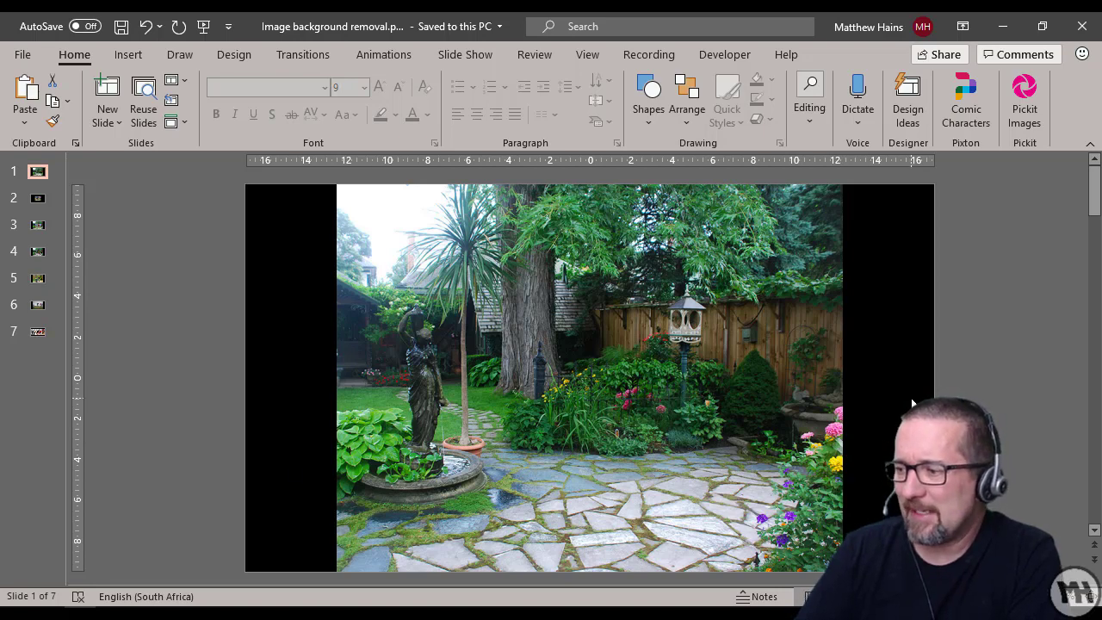
# Scroll to slide 3 and drag the footballer picture higher over the garden photo.
pyautogui.click(1026, 398)
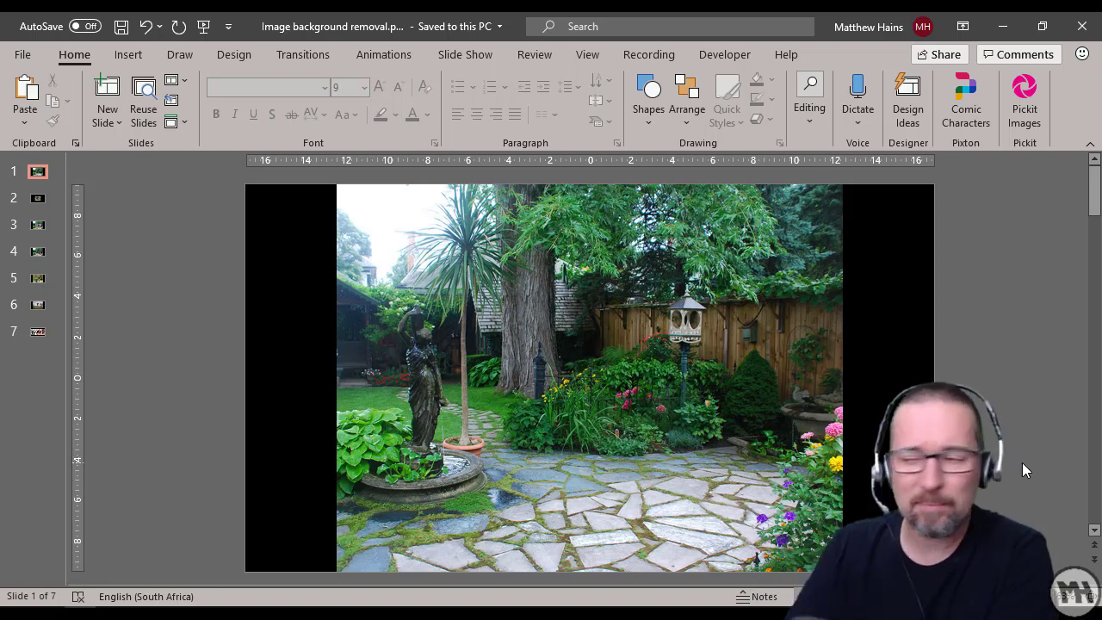
pyautogui.scroll(-1, 1022, 470)
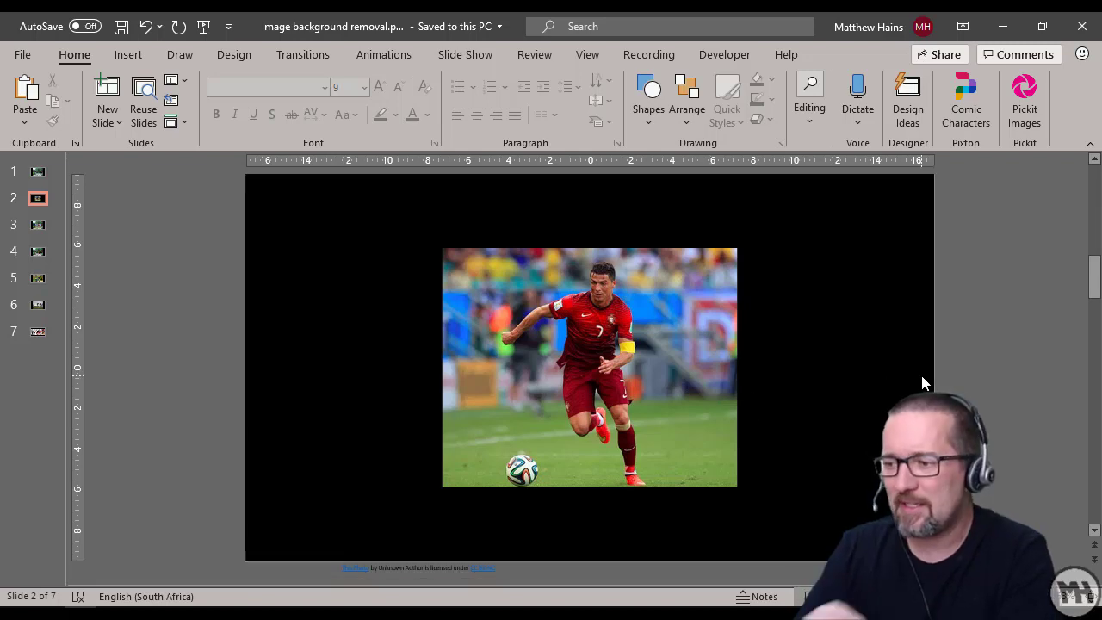
pyautogui.scroll(-2, 923, 374)
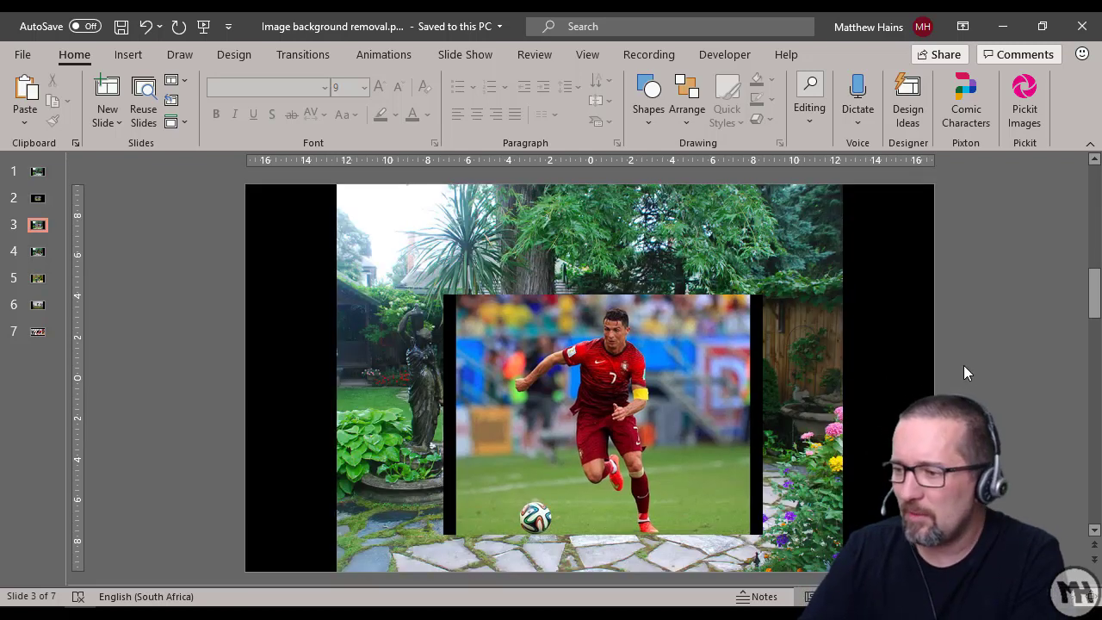
pyautogui.click(676, 414)
pyautogui.moveTo(677, 450); pyautogui.dragTo(701, 447)
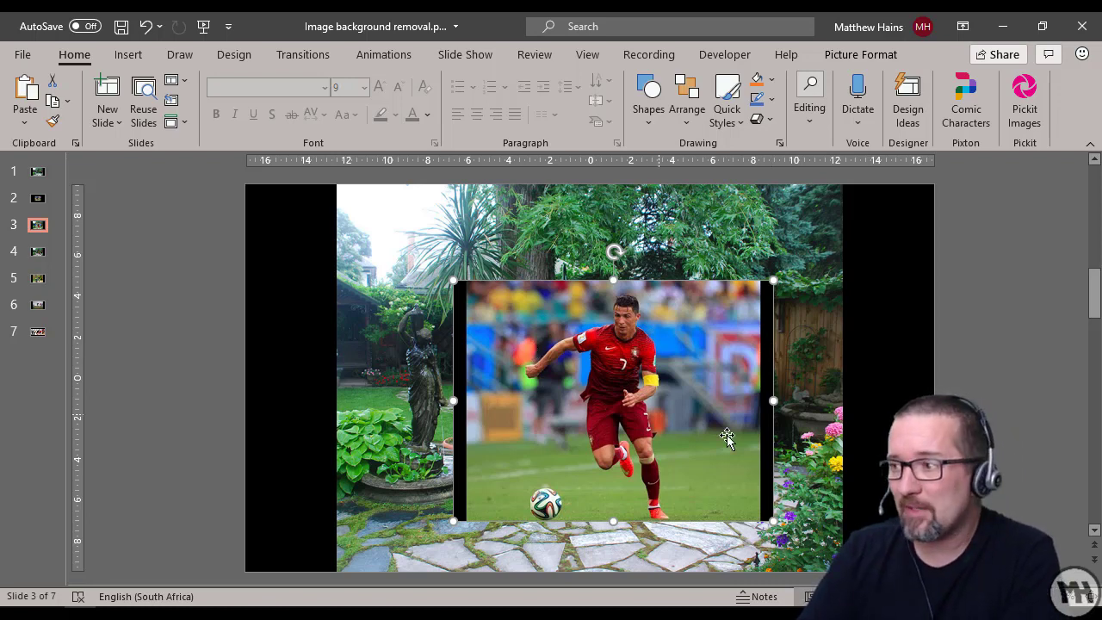
# Crop the footballer picture's left, top and right edges to an 11.16 × 6.99 cm strip.
pyautogui.doubleClick(620, 354)
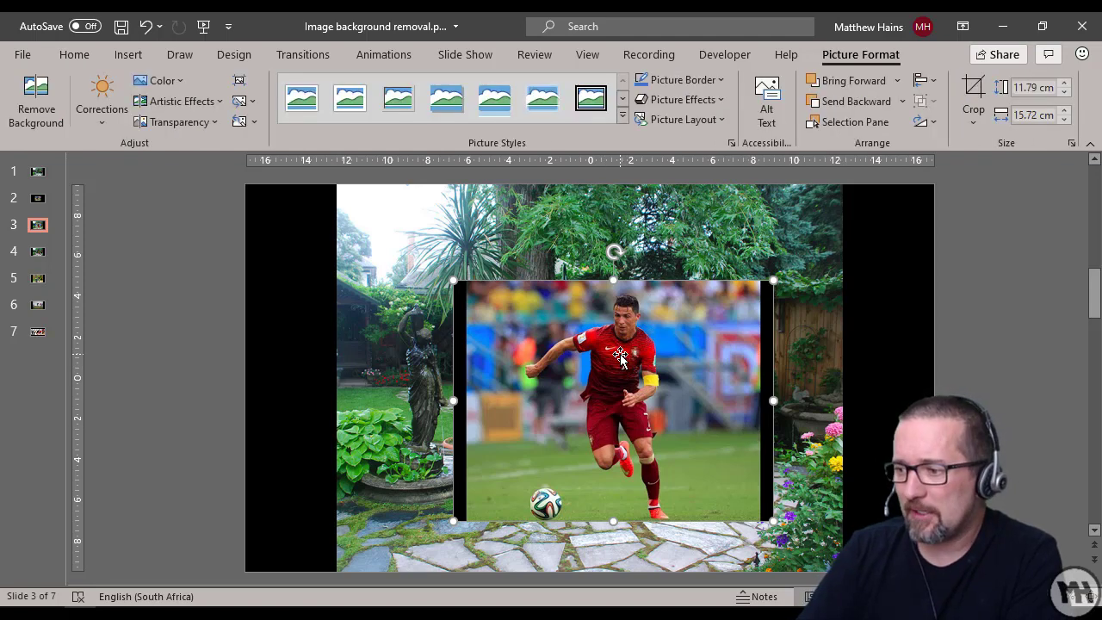
pyautogui.click(973, 90)
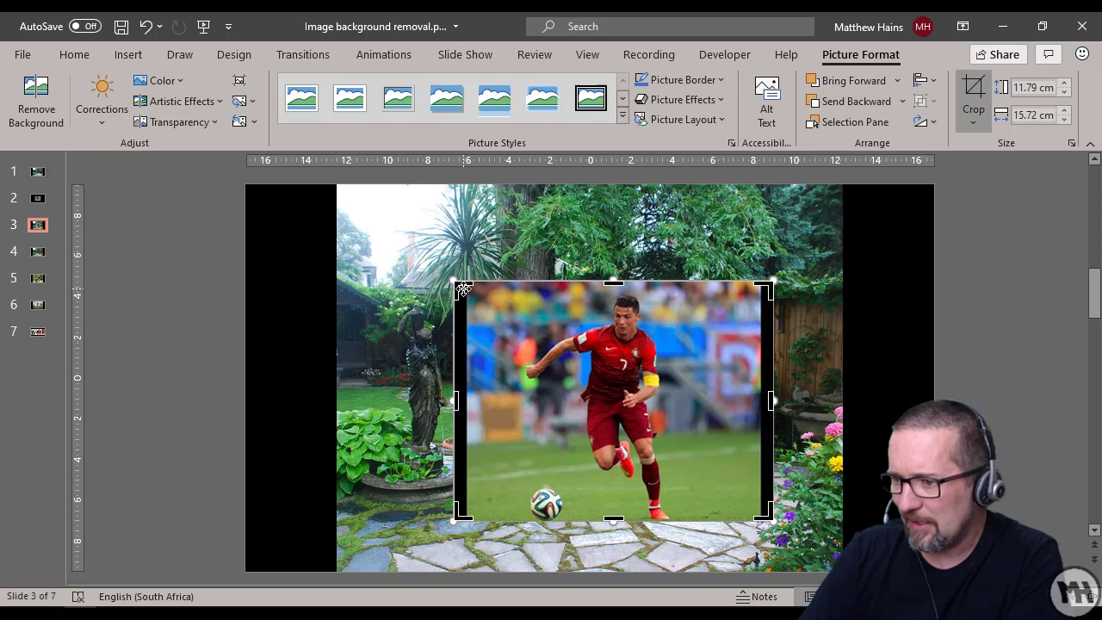
pyautogui.moveTo(462, 288); pyautogui.dragTo(522, 295)
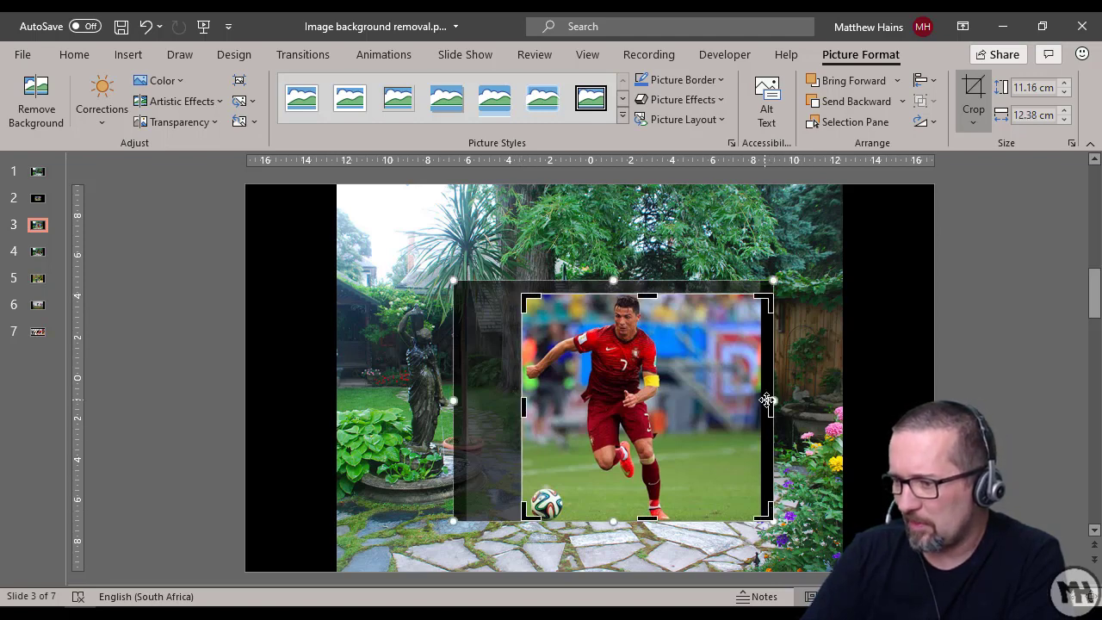
pyautogui.moveTo(755, 404); pyautogui.dragTo(663, 404)
pyautogui.press('Escape')
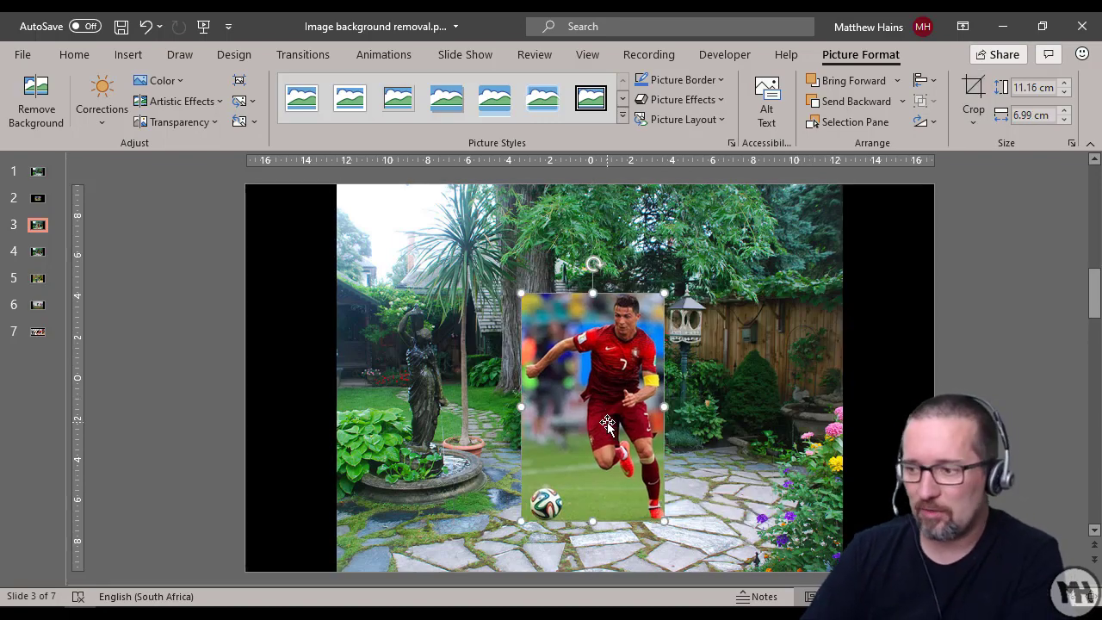
pyautogui.scroll(1, 622, 425)
pyautogui.scroll(3, 620, 422)
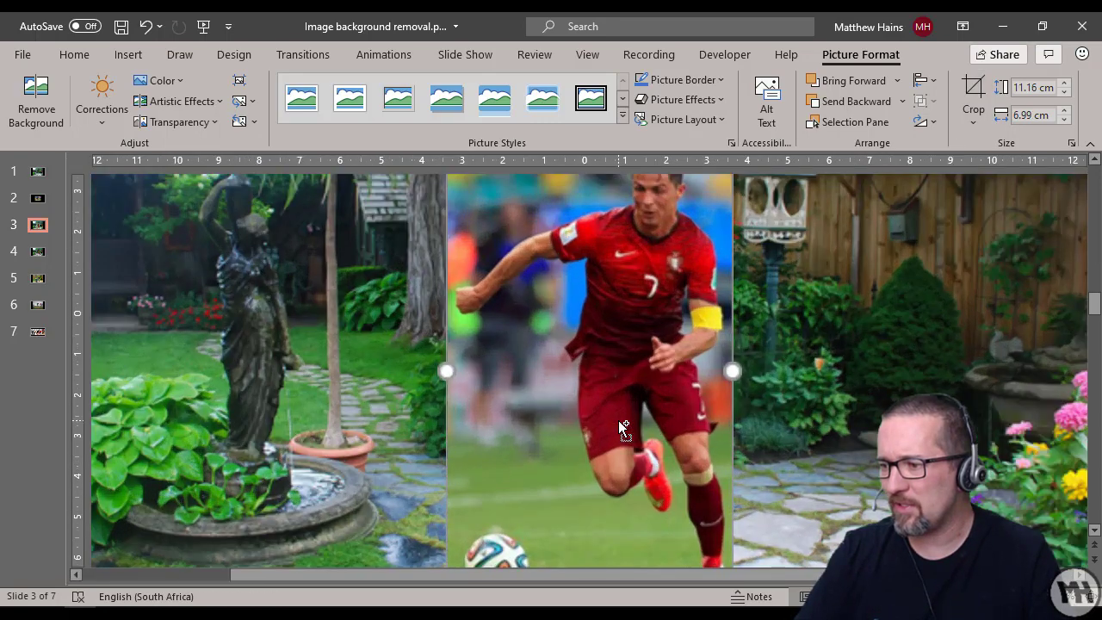
pyautogui.scroll(-1, 620, 422)
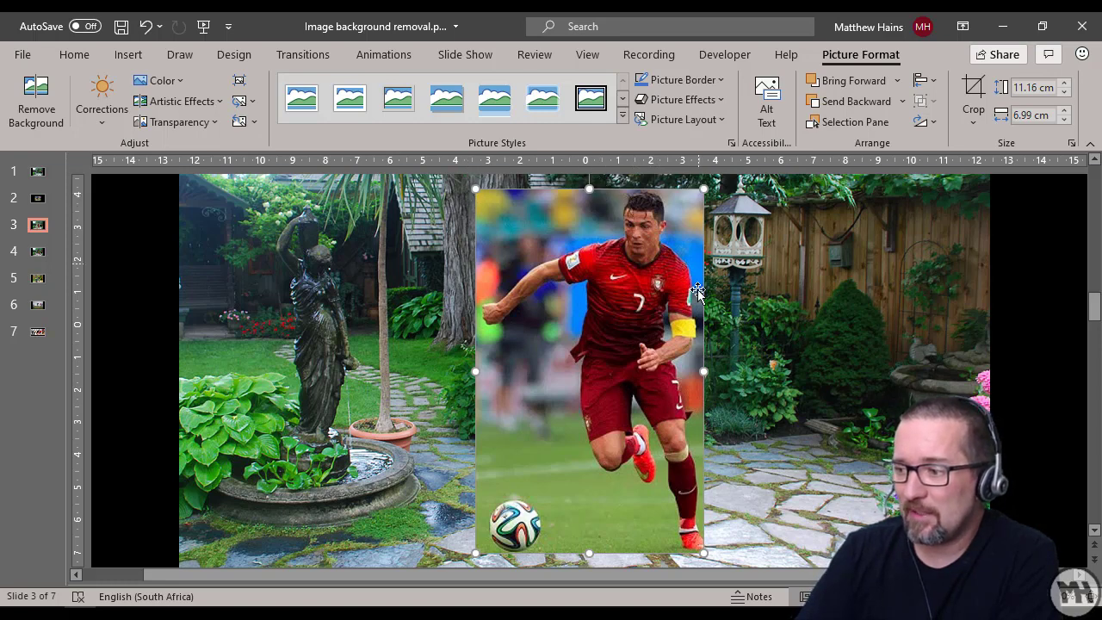
pyautogui.click(389, 351)
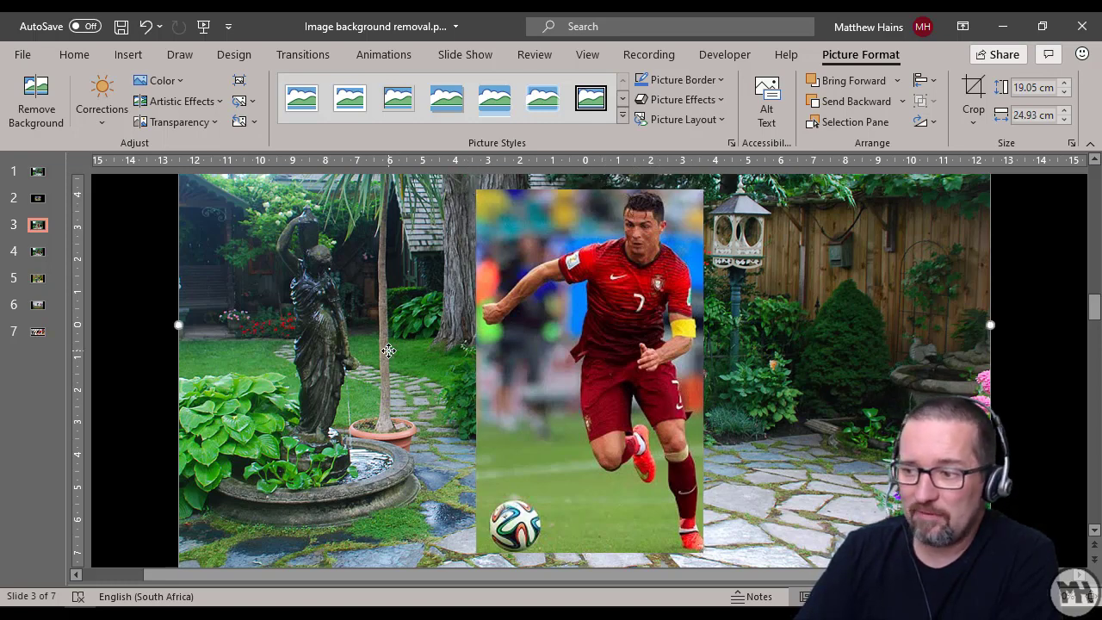
pyautogui.click(592, 343)
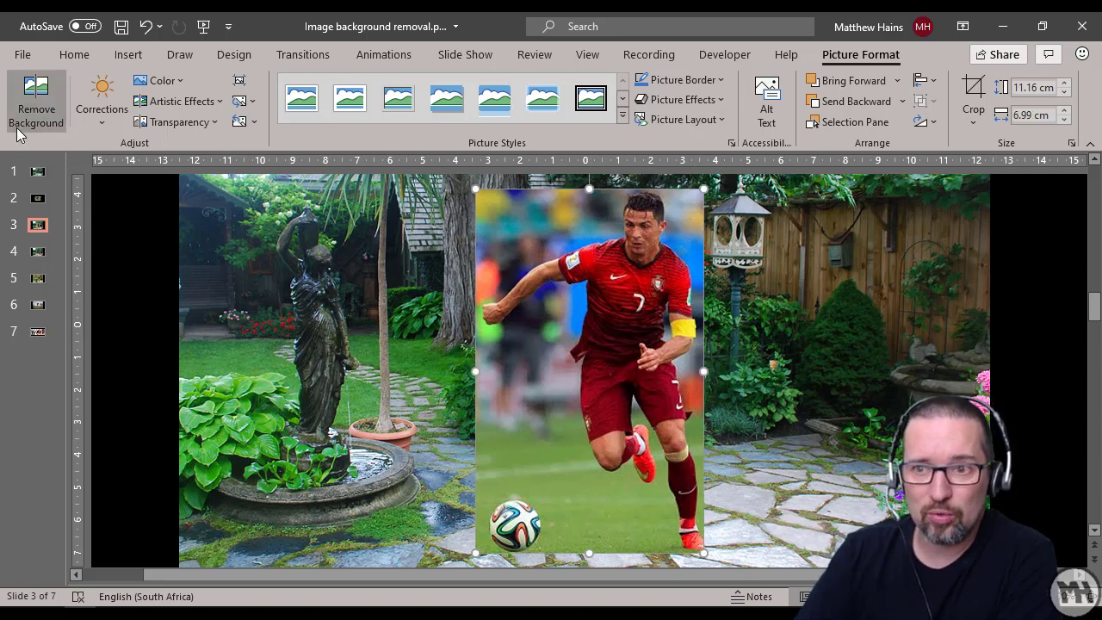
# Start Remove Background on the footballer picture and switch to Mark Areas to Keep.
pyautogui.click(35, 97)
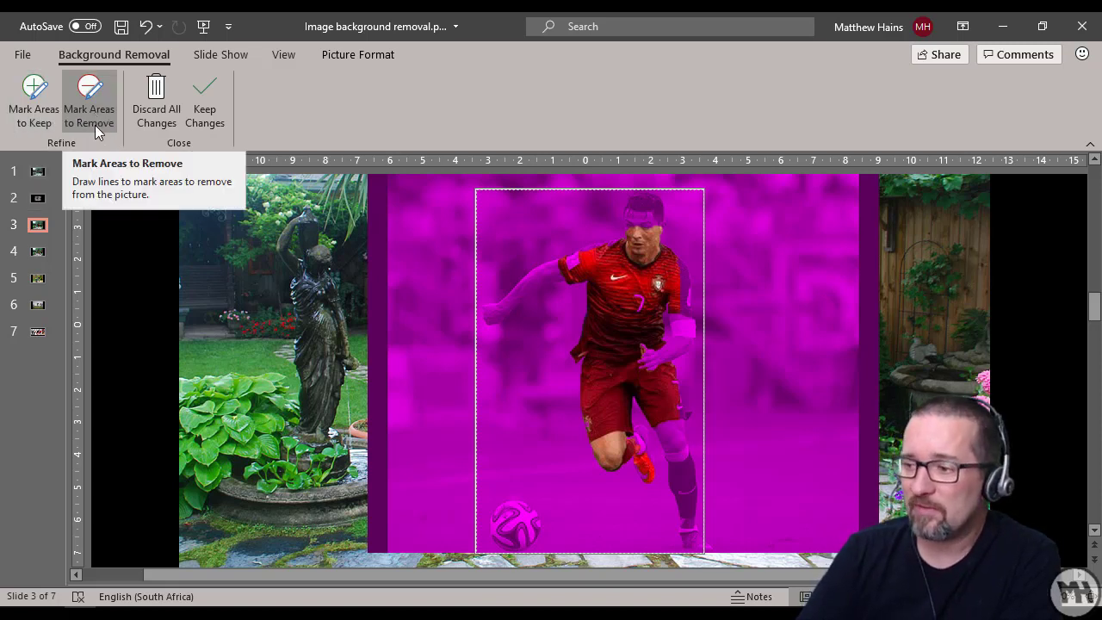
pyautogui.click(36, 116)
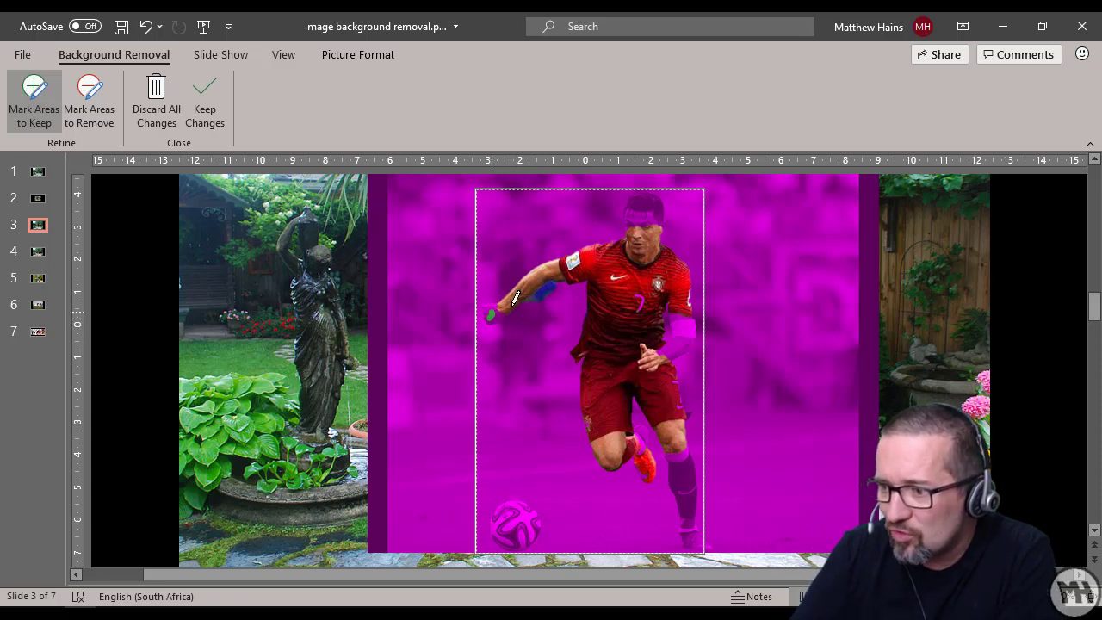
# Mark the player's hand, both arms, yellow armband, lower leg, boot and hair to keep.
pyautogui.moveTo(514, 299); pyautogui.dragTo(516, 299)
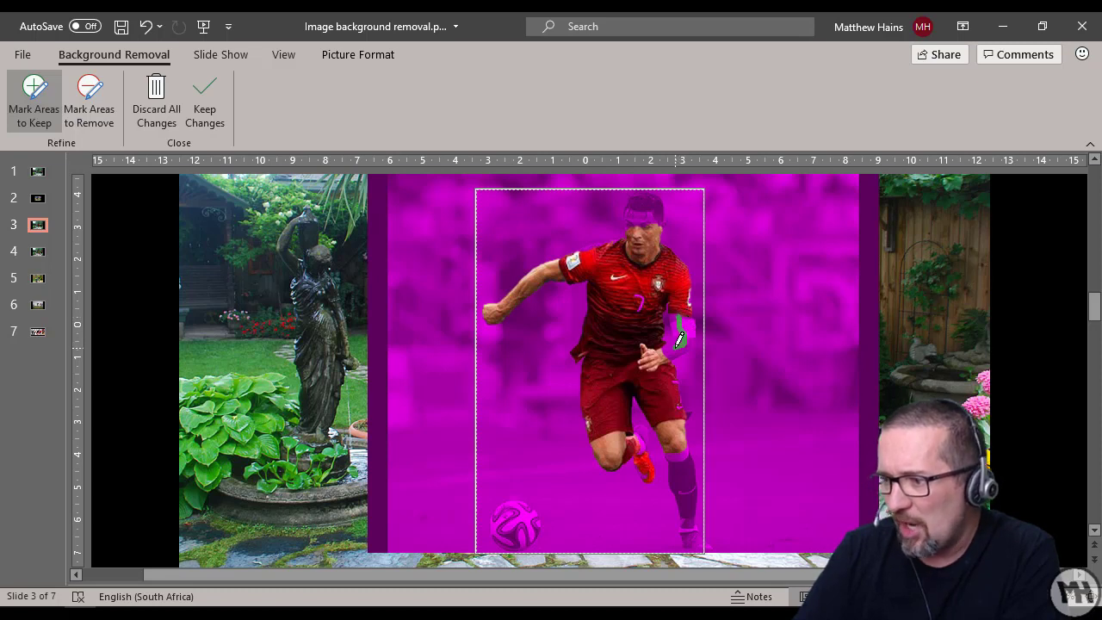
pyautogui.moveTo(678, 317); pyautogui.dragTo(680, 338)
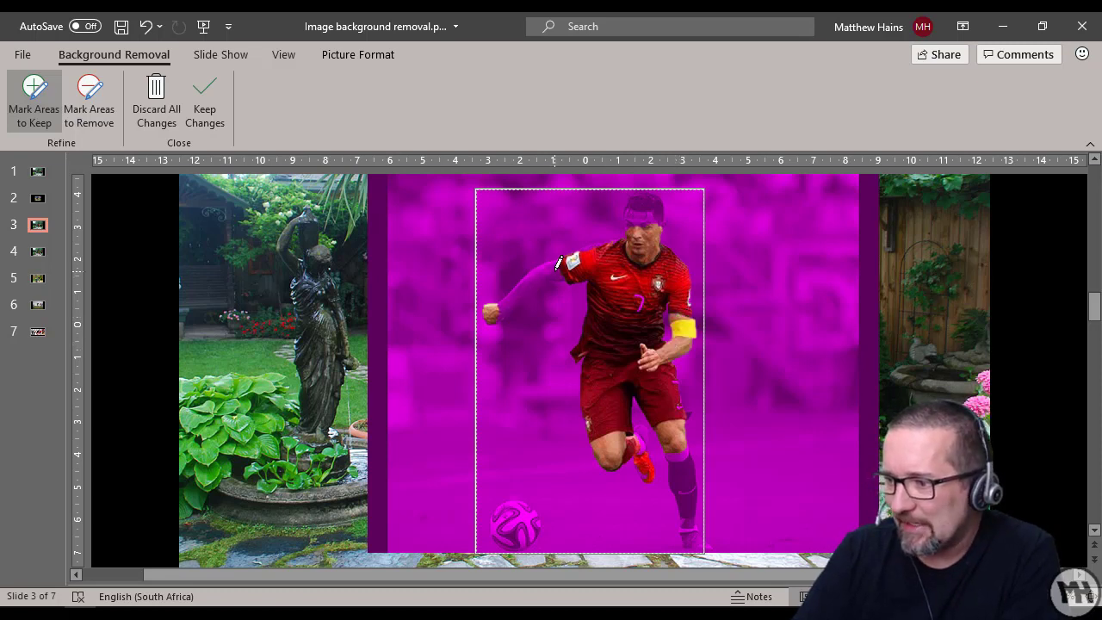
pyautogui.moveTo(528, 278); pyautogui.dragTo(525, 281)
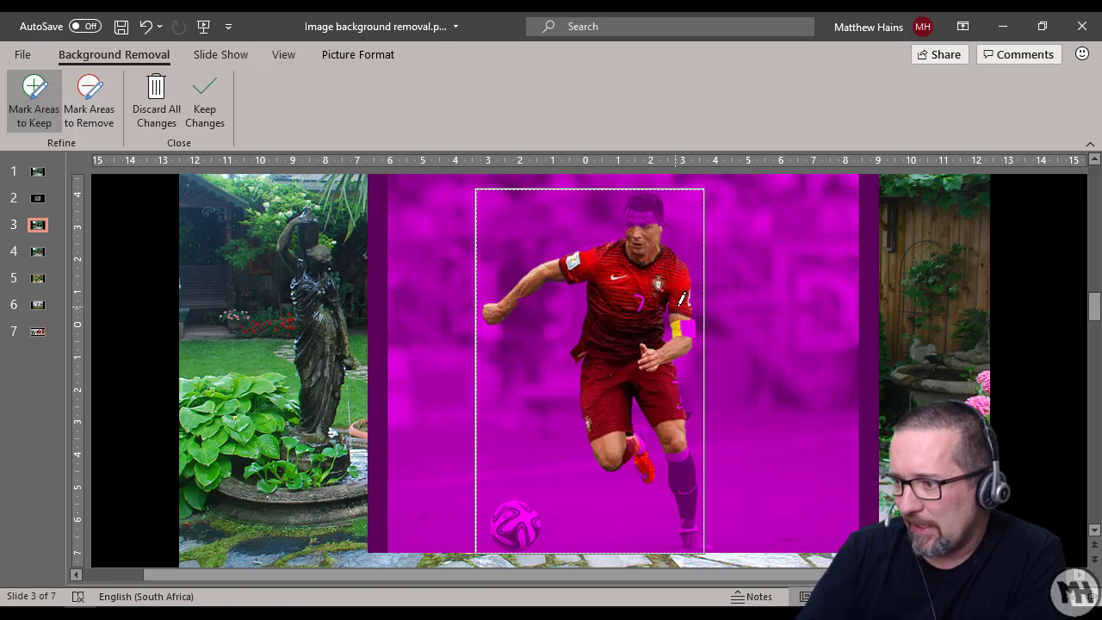
pyautogui.moveTo(672, 334); pyautogui.dragTo(666, 343)
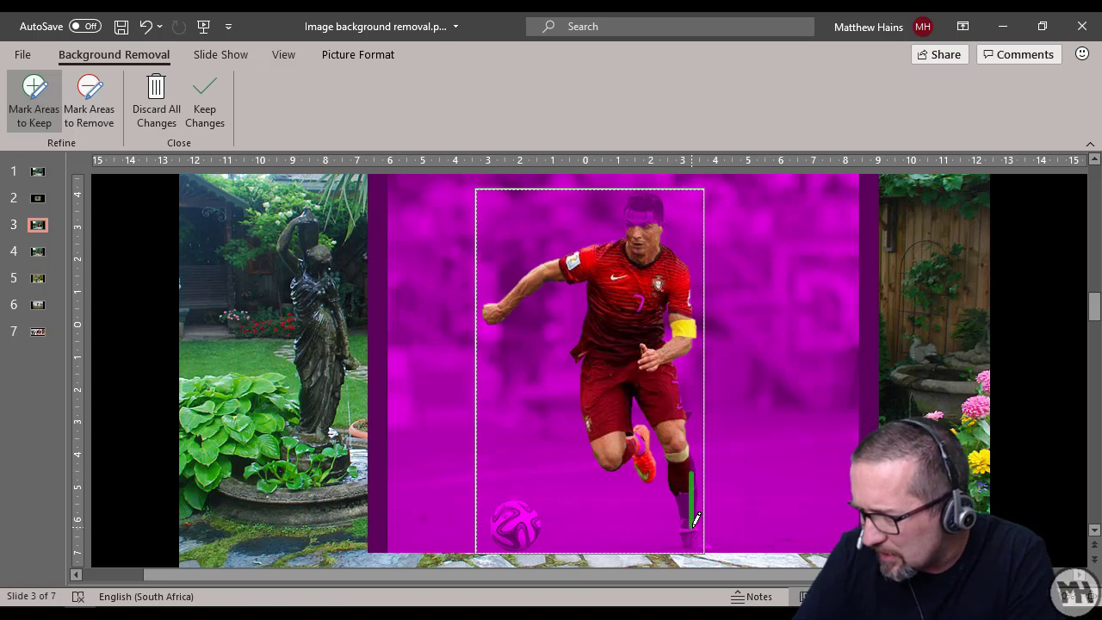
pyautogui.moveTo(697, 527); pyautogui.dragTo(696, 529)
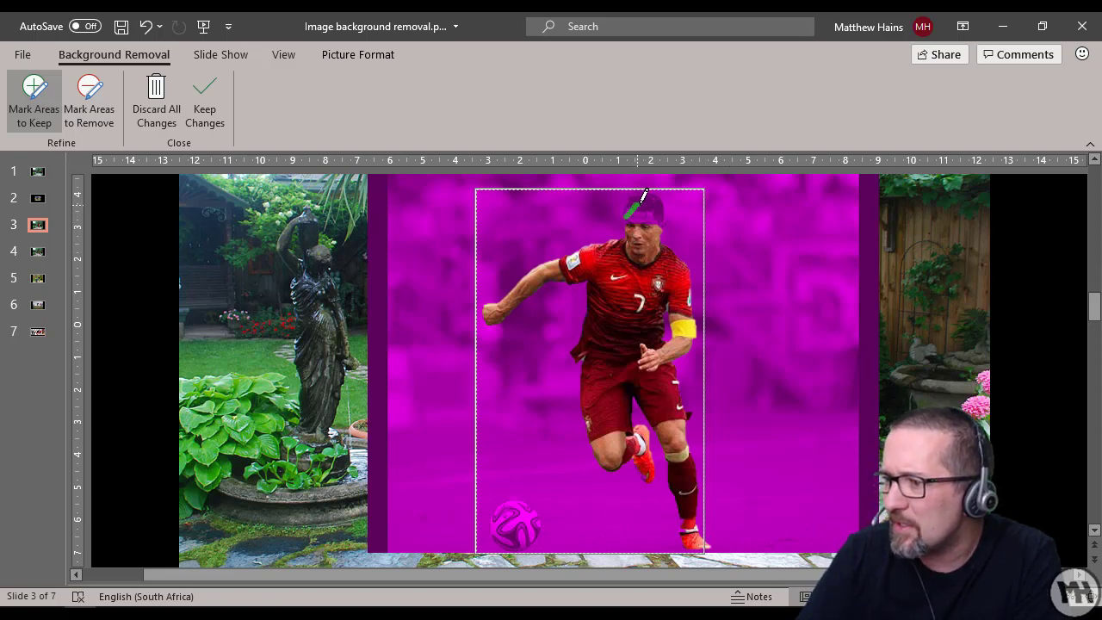
pyautogui.moveTo(660, 214); pyautogui.dragTo(655, 211)
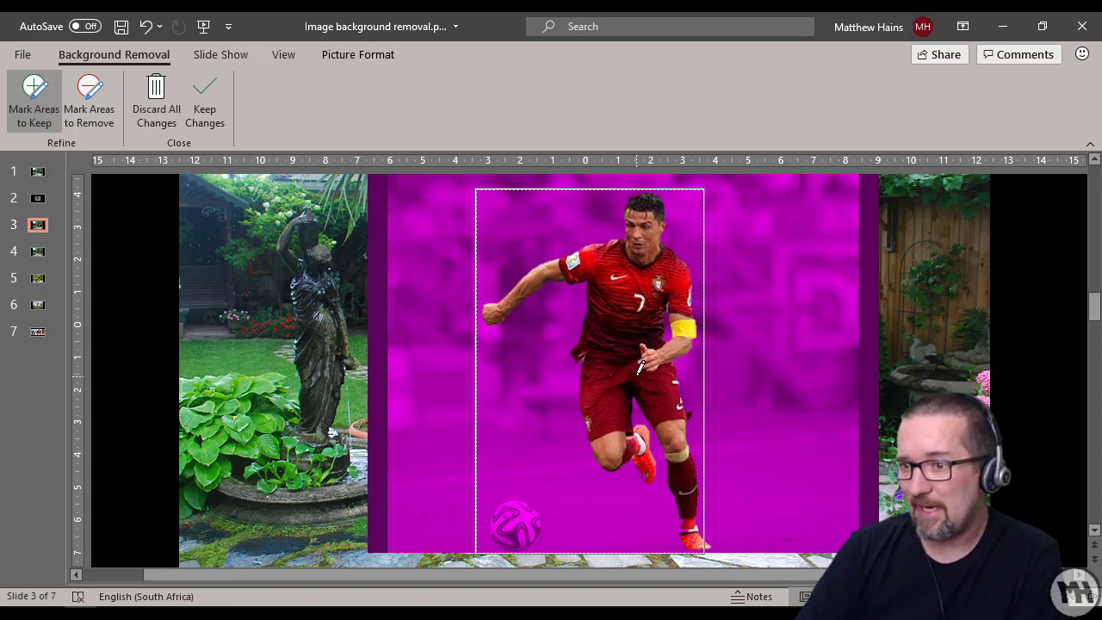
# Apply the background removal, shrink the player cutout and move it right onto the garden path.
pyautogui.click(210, 121)
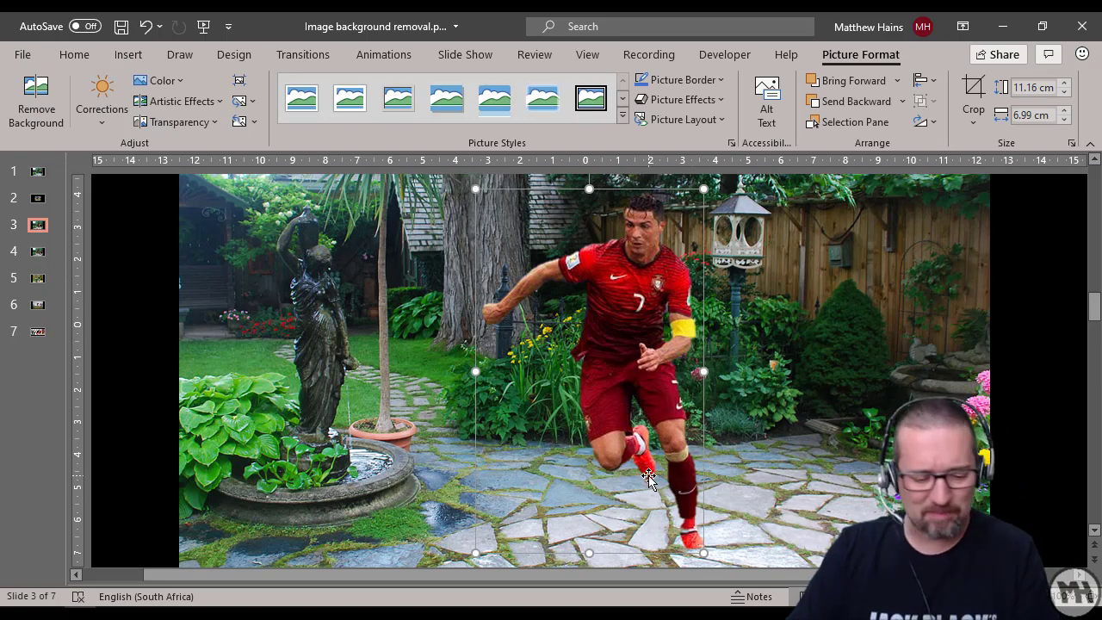
pyautogui.moveTo(475, 189); pyautogui.dragTo(523, 265)
pyautogui.moveTo(642, 376); pyautogui.dragTo(711, 363)
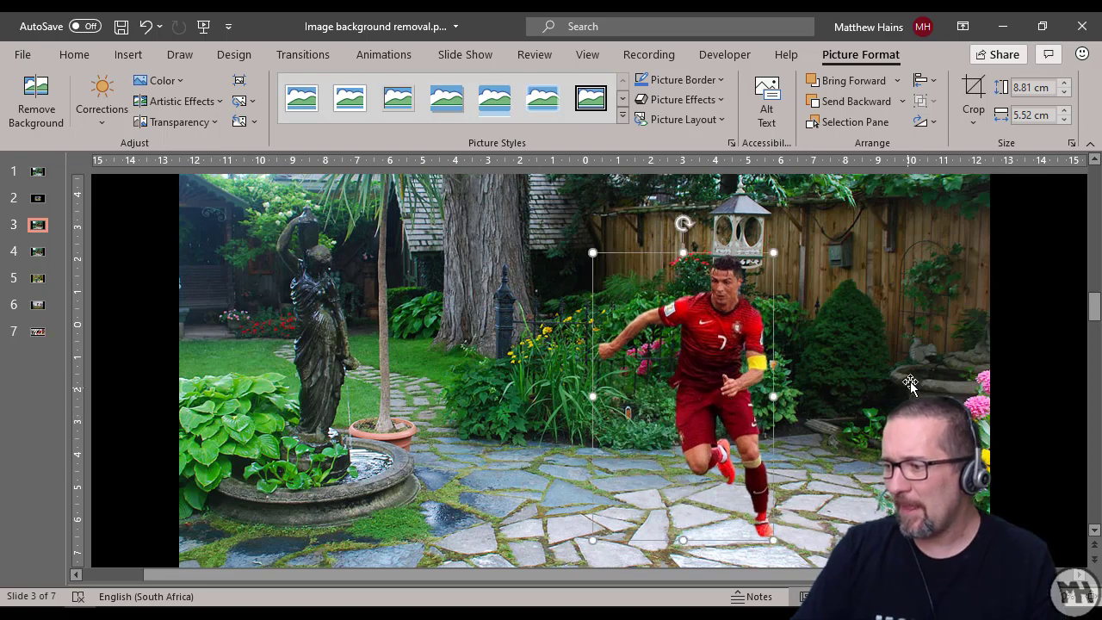
pyautogui.click(914, 376)
pyautogui.click(1046, 375)
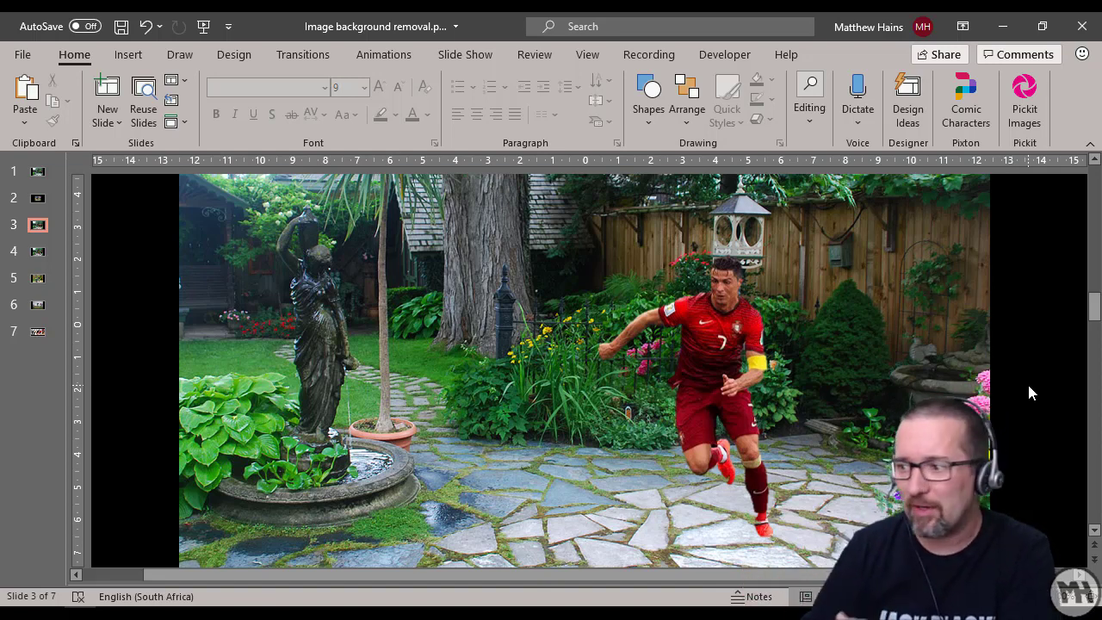
# Browse slides 5–7 and nudge the footballer cut-out on slide 7 slightly.
pyautogui.scroll(-1, 1025, 385)
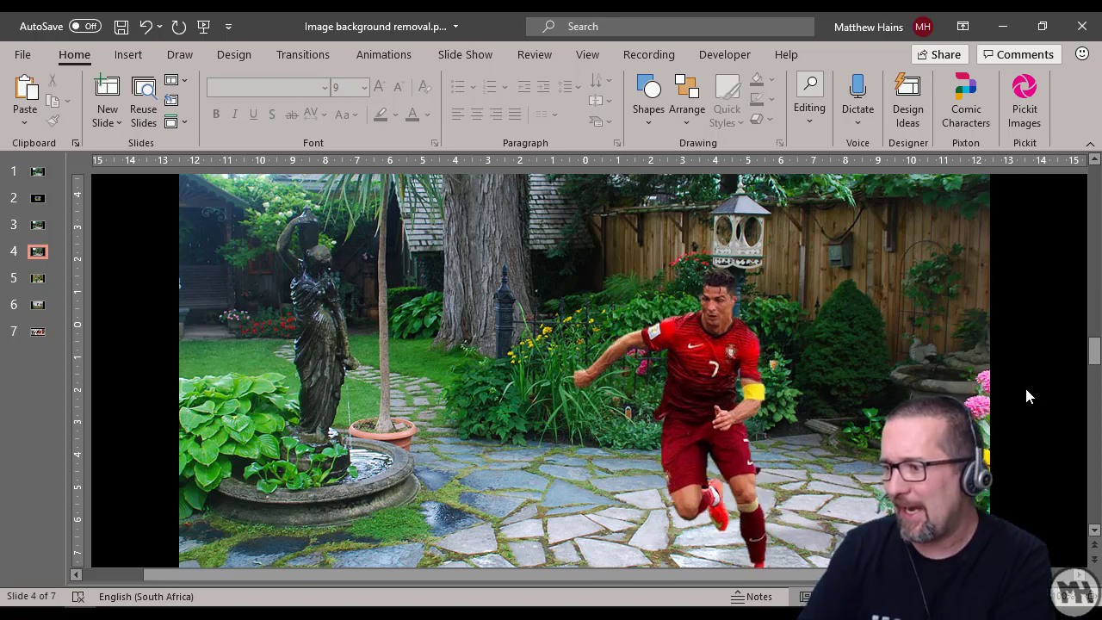
pyautogui.scroll(-1, 1025, 385)
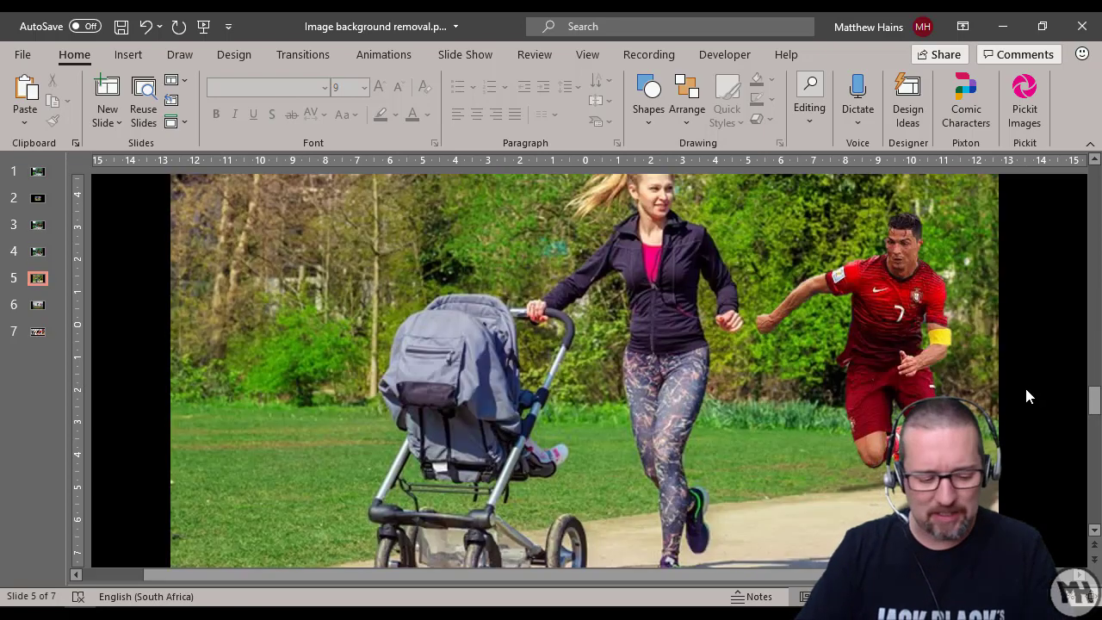
pyautogui.scroll(-3, 1025, 396)
pyautogui.scroll(1, 1026, 397)
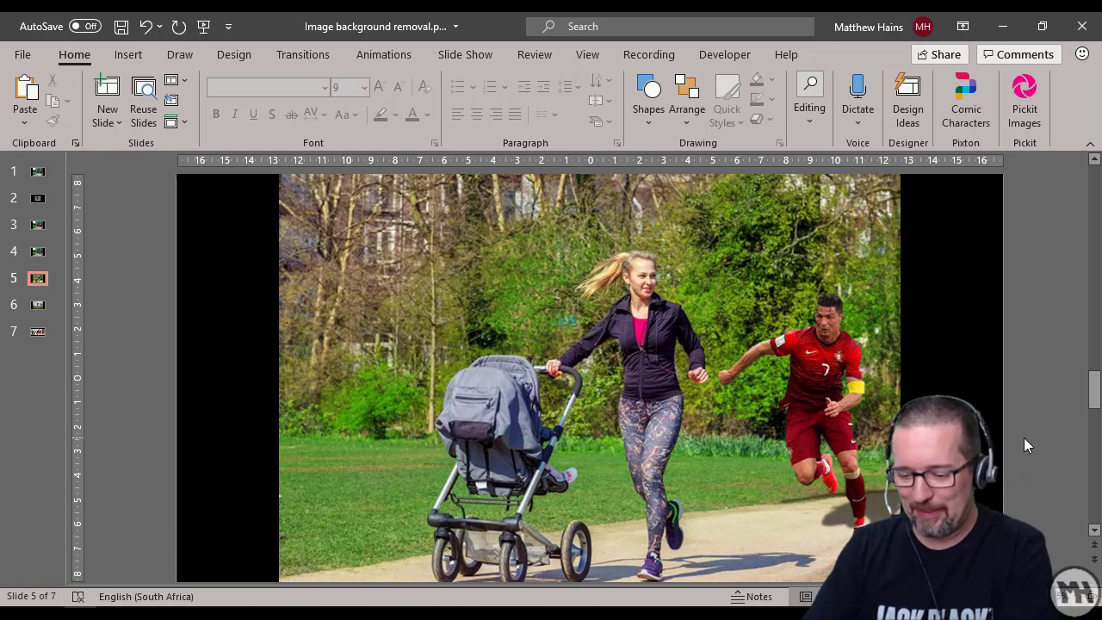
pyautogui.scroll(-1, 1032, 439)
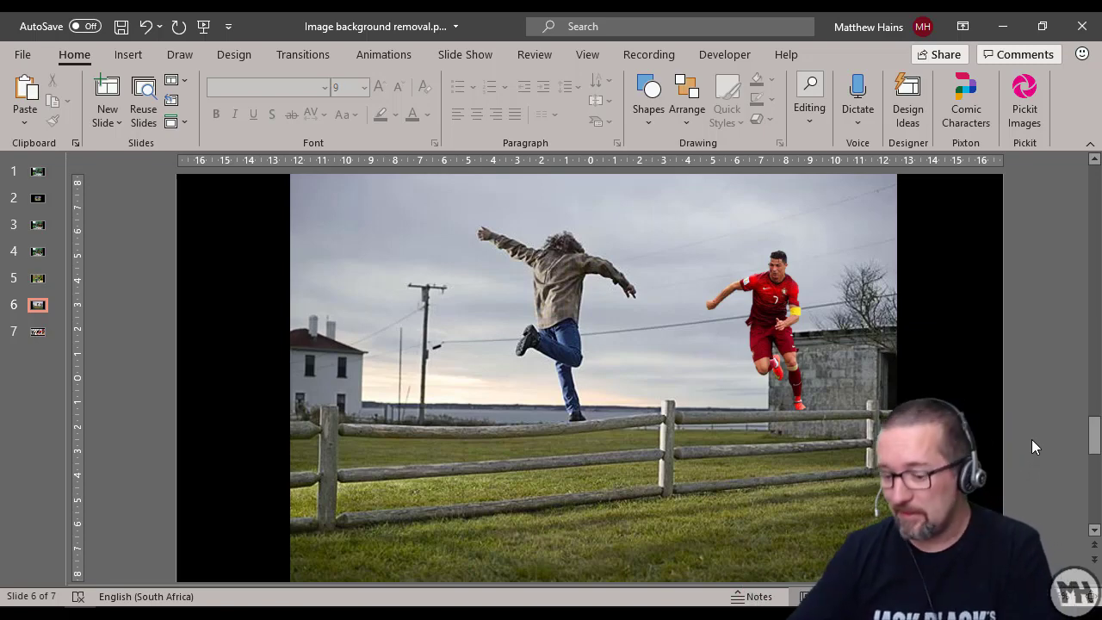
pyautogui.hotkey('ctrl', 'y')
pyautogui.scroll(-1, 1032, 447)
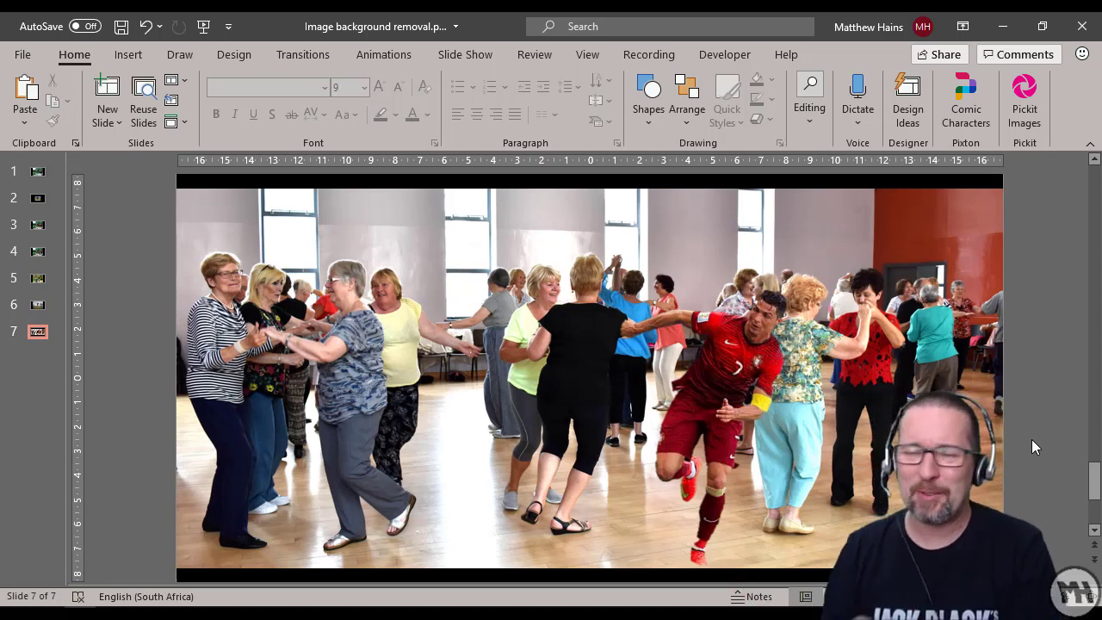
pyautogui.moveTo(705, 469); pyautogui.dragTo(680, 465)
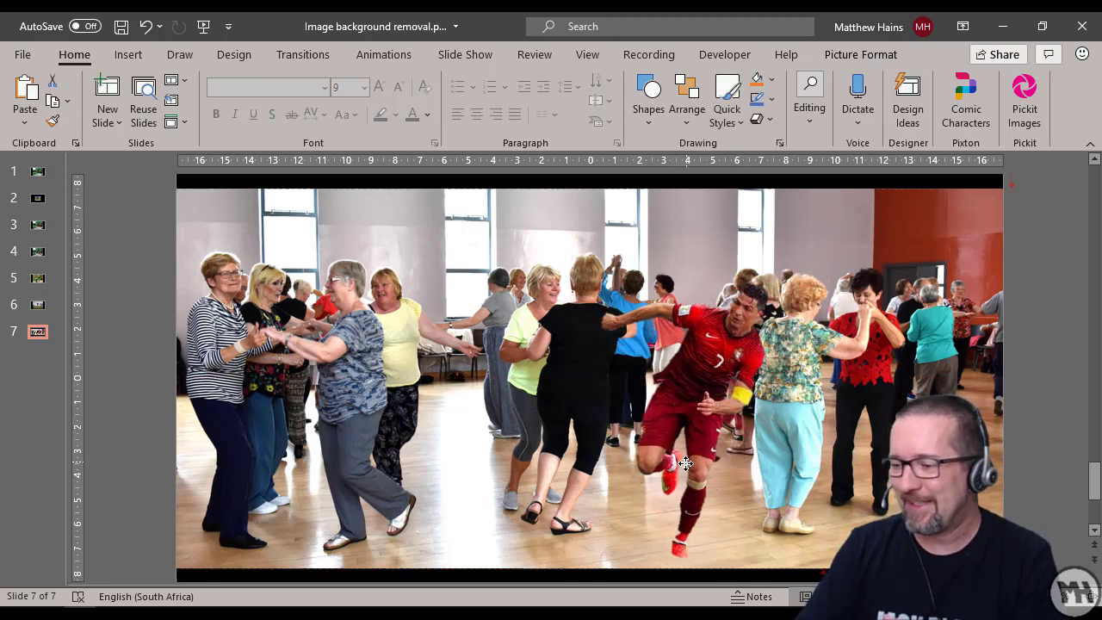
pyautogui.click(1081, 501)
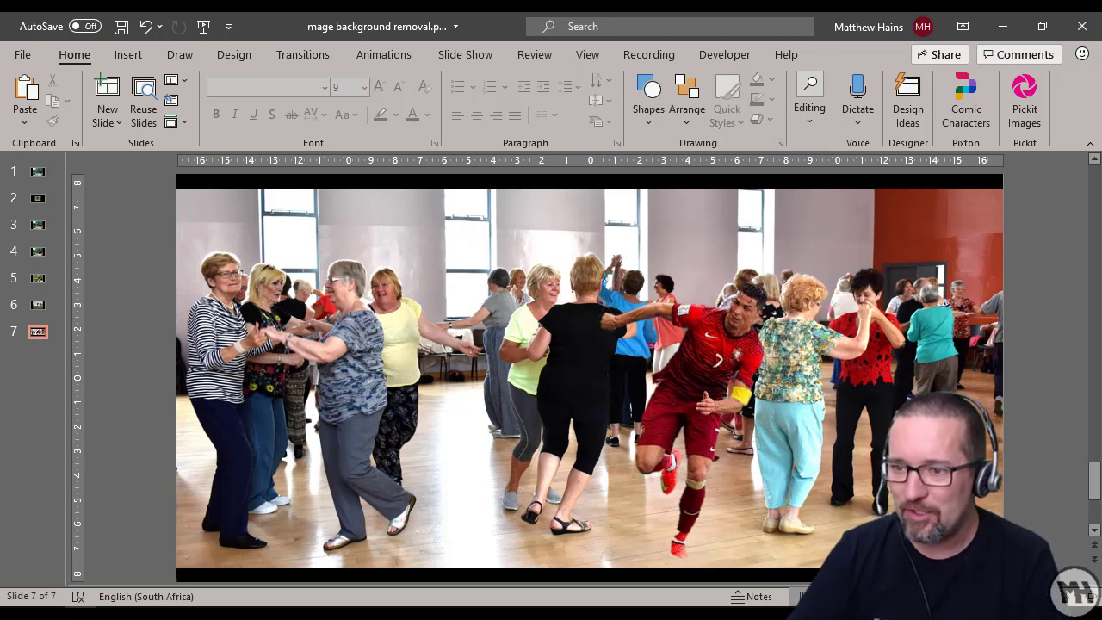
# Review the original footballer photo on slide 2 and the cut-out and garden pictures on slide 3.
pyautogui.click(36, 199)
pyautogui.click(628, 367)
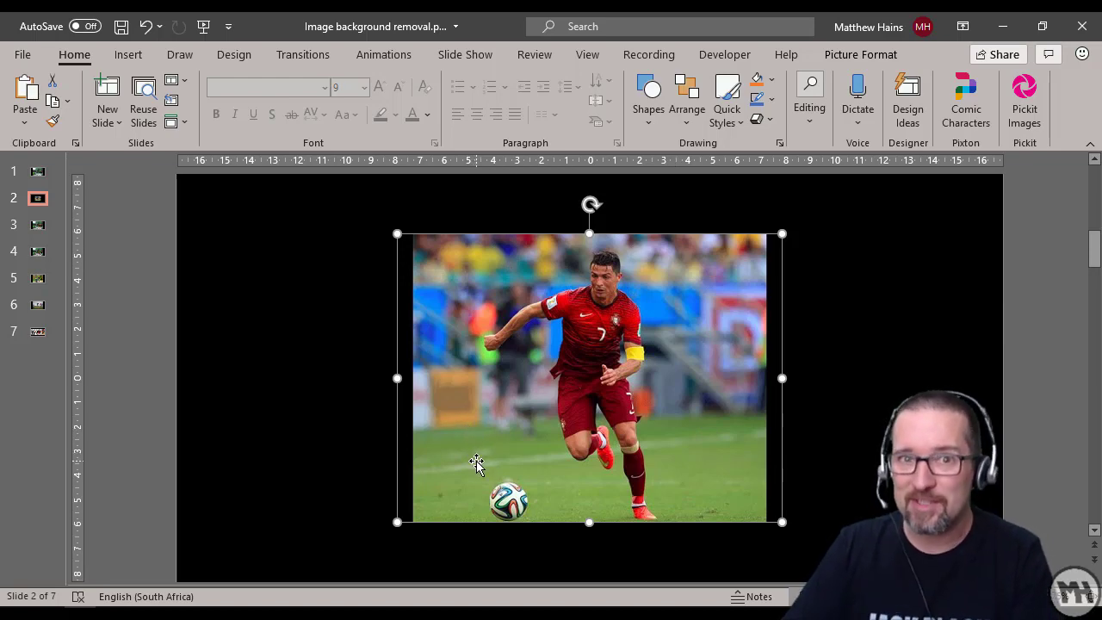
pyautogui.click(37, 225)
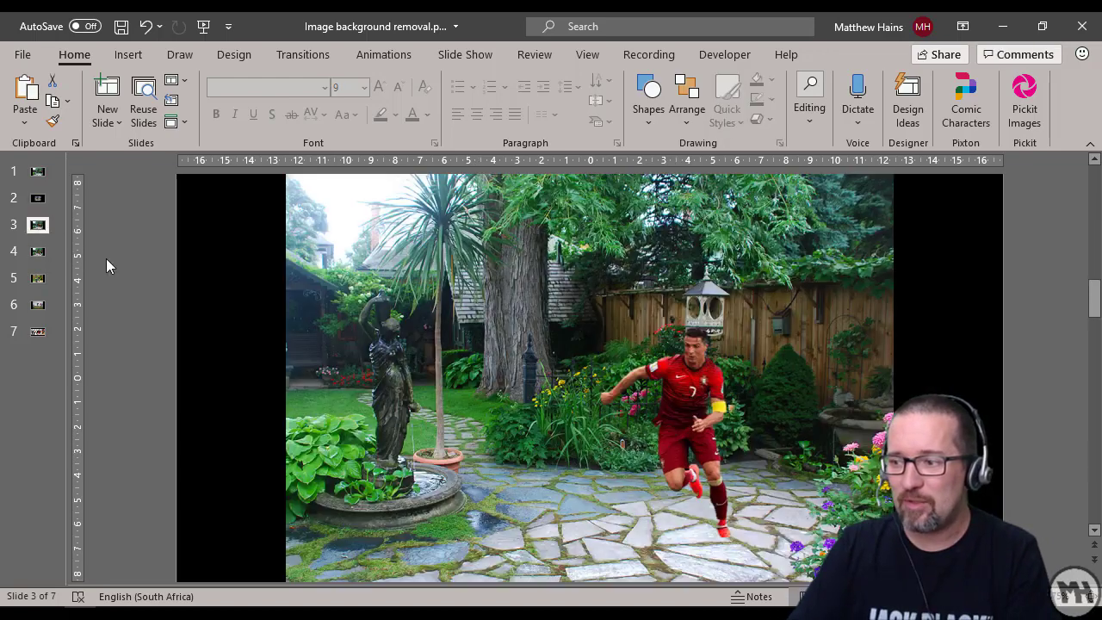
pyautogui.click(702, 396)
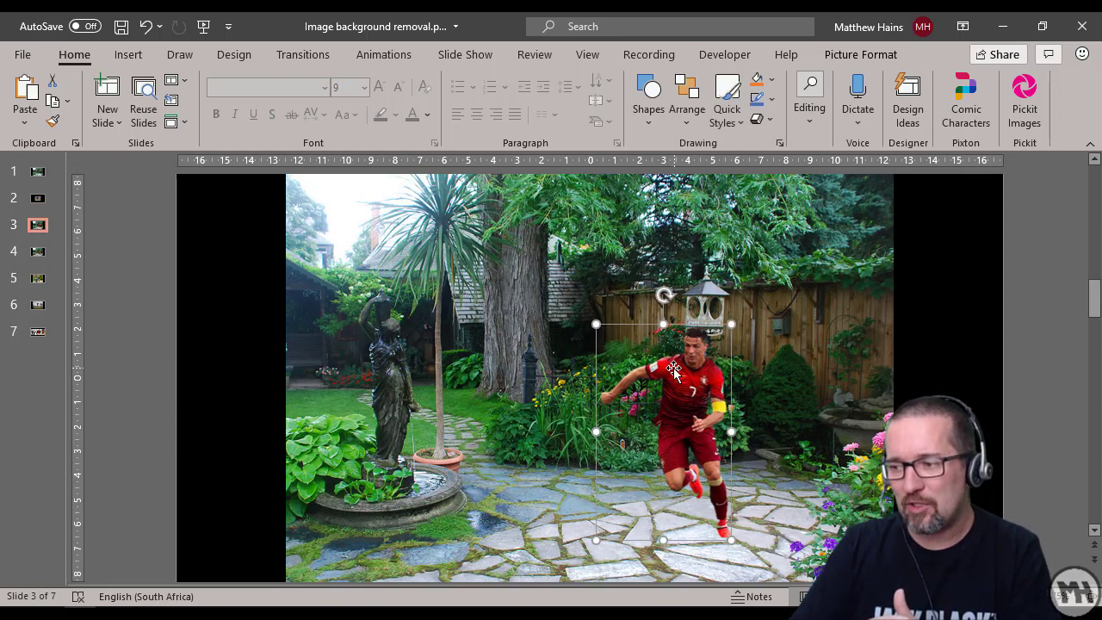
pyautogui.click(794, 394)
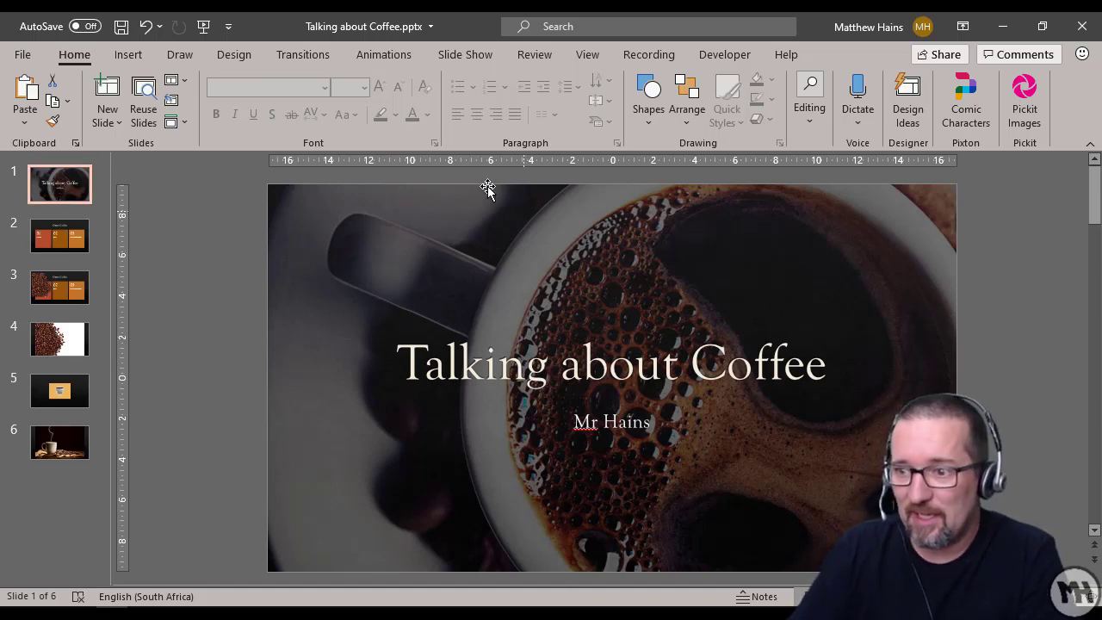
# Delete slide 3 so the deck has five slides.
pyautogui.click(58, 237)
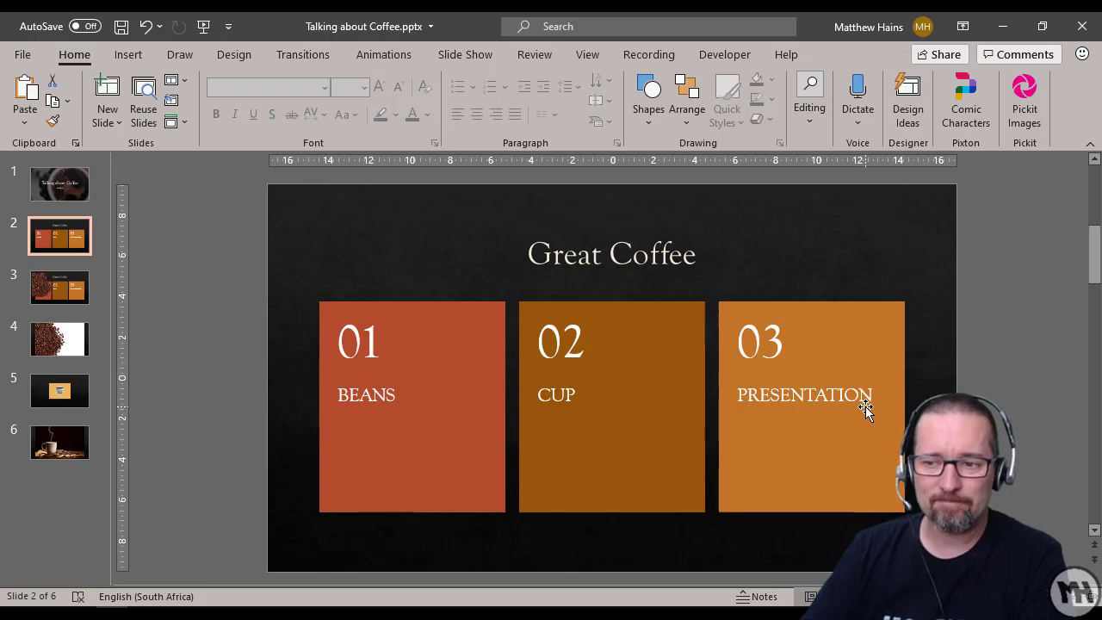
pyautogui.click(72, 295)
pyautogui.press('Delete')
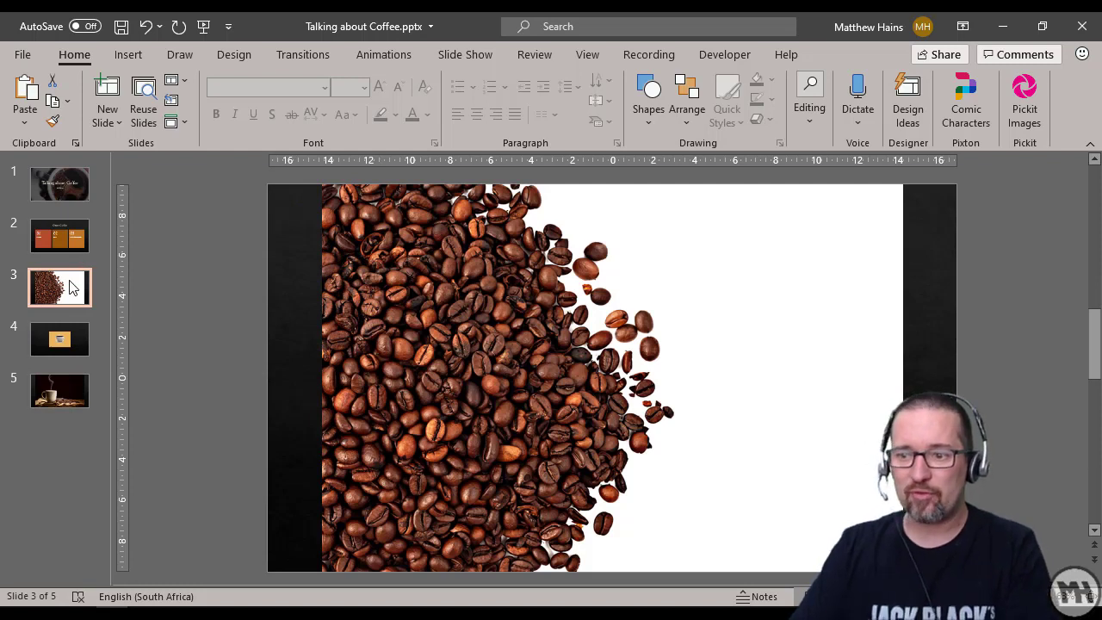
# Browse the coffee-cup slides, copy the coffee-beans picture and return to the Great Coffee slide.
pyautogui.click(555, 284)
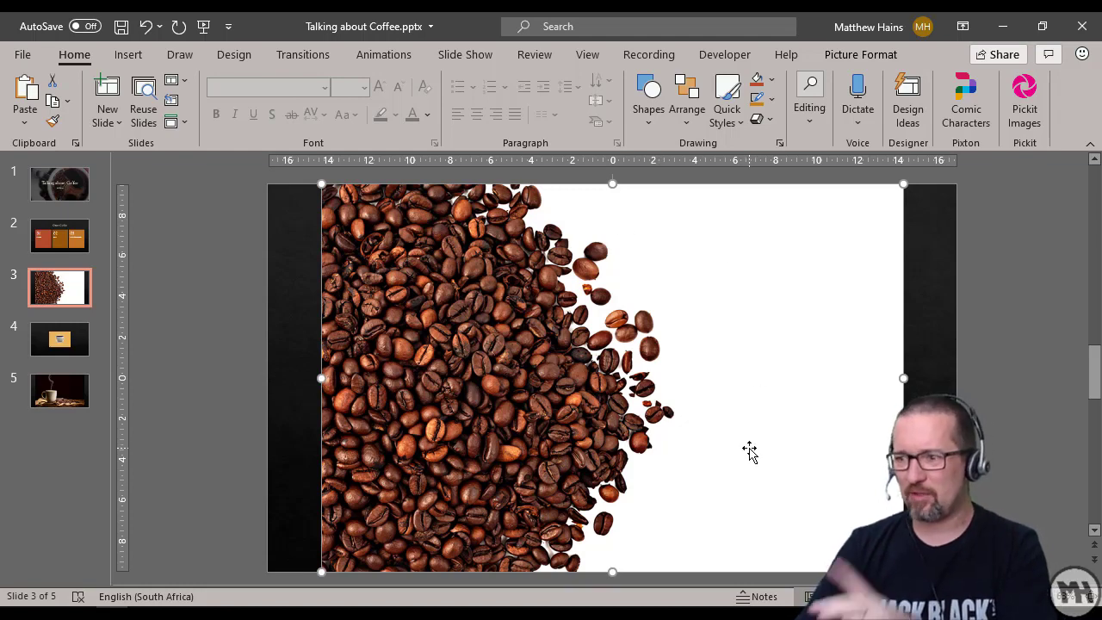
pyautogui.click(75, 346)
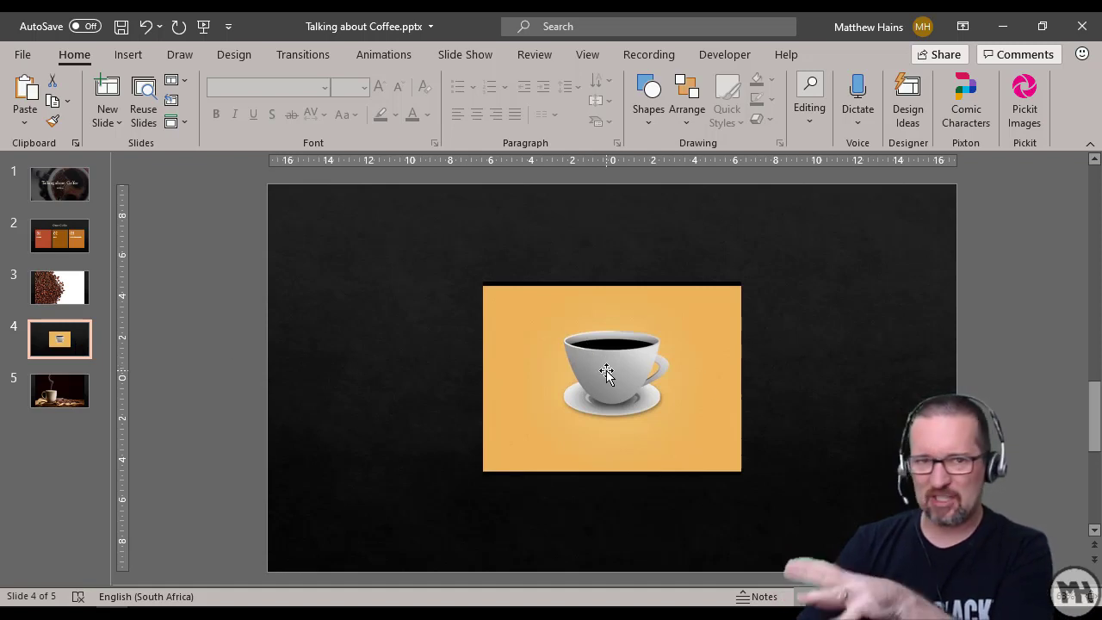
pyautogui.click(60, 394)
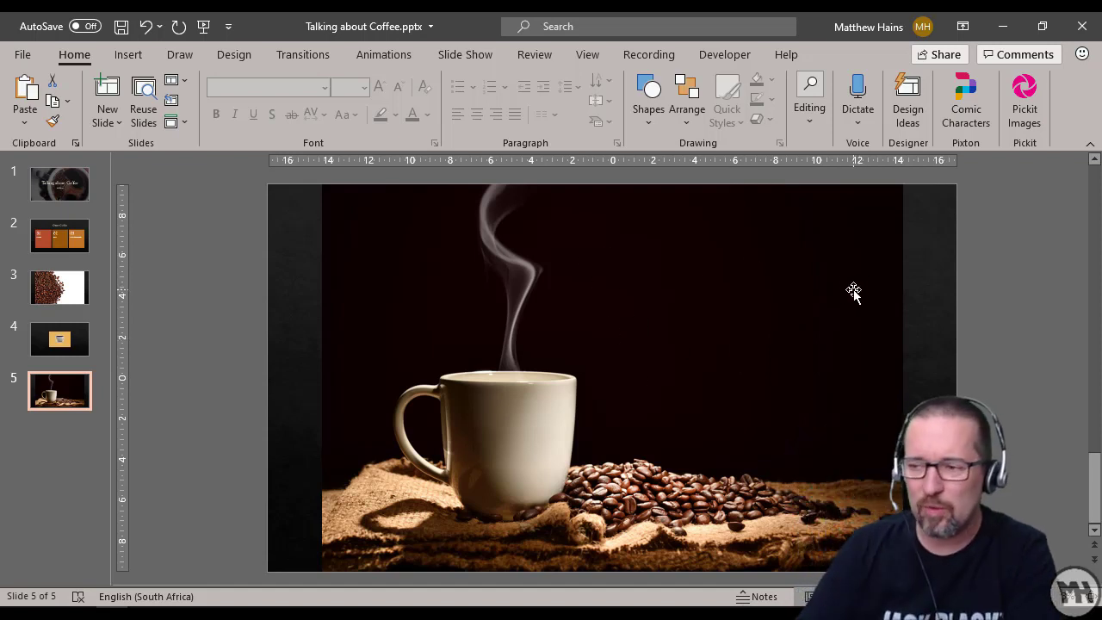
pyautogui.click(73, 293)
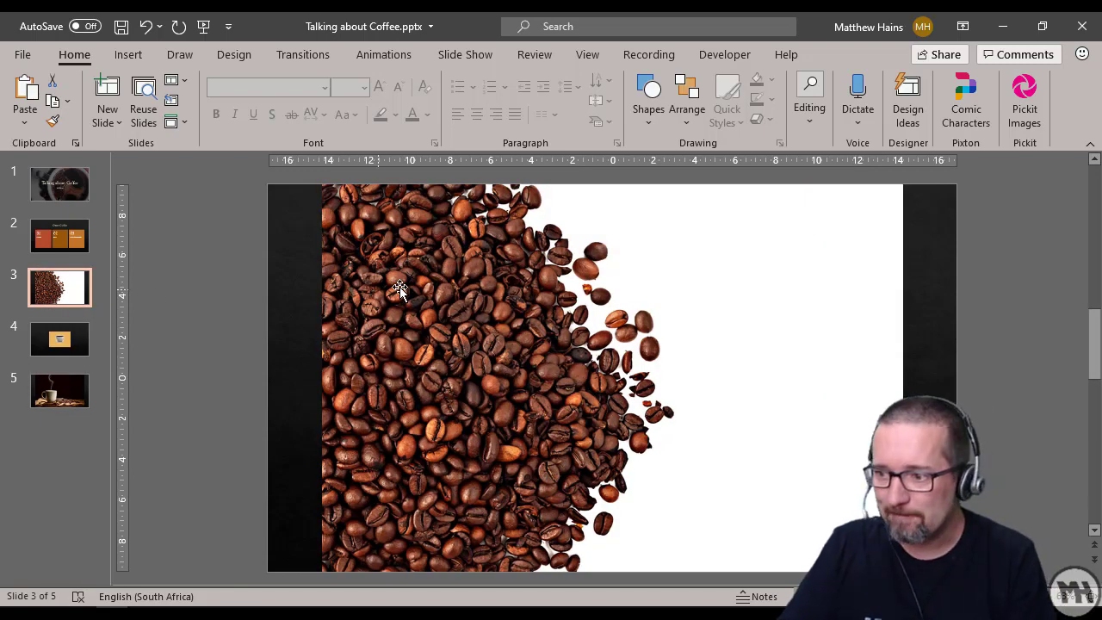
pyautogui.click(512, 304)
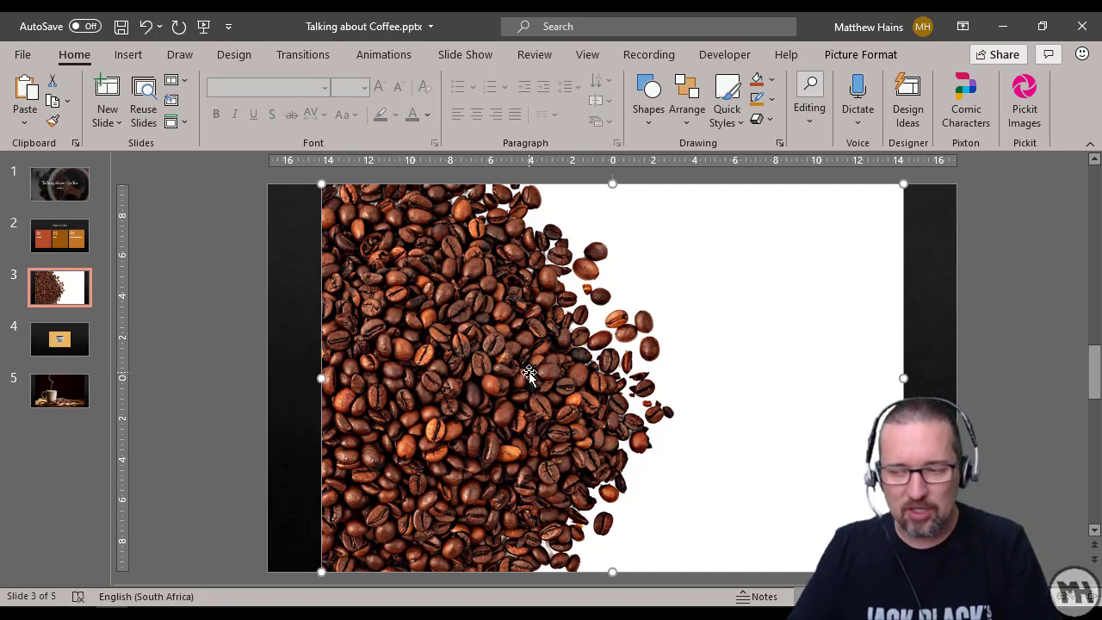
pyautogui.click(69, 235)
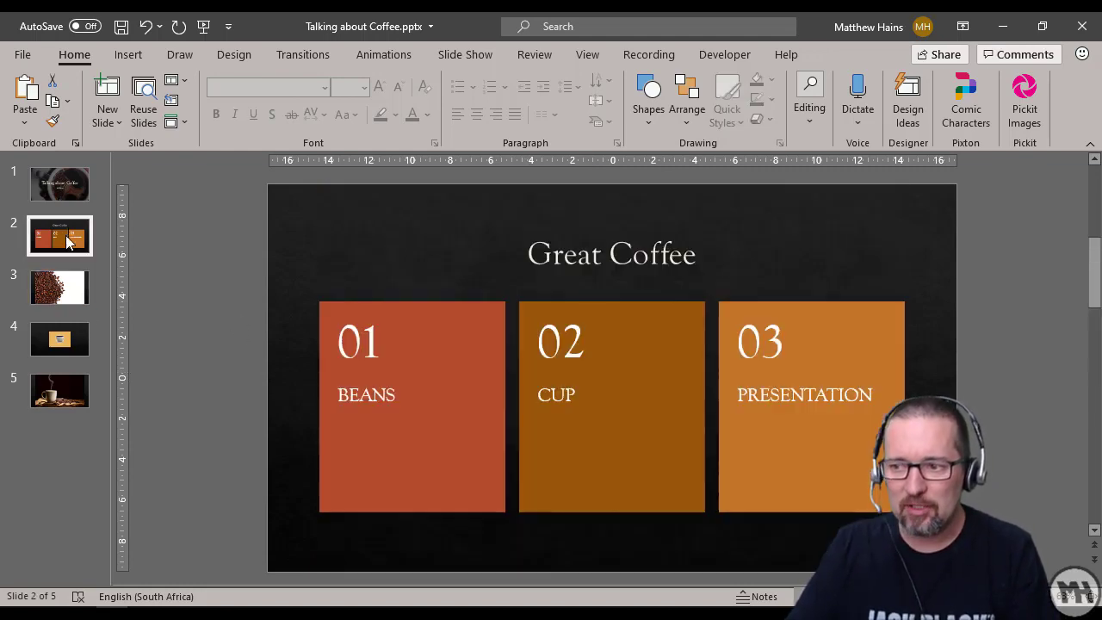
# Paste the coffee-beans picture onto the Great Coffee slide and shrink it to the tiles' height.
pyautogui.hotkey('ctrl', 'v')
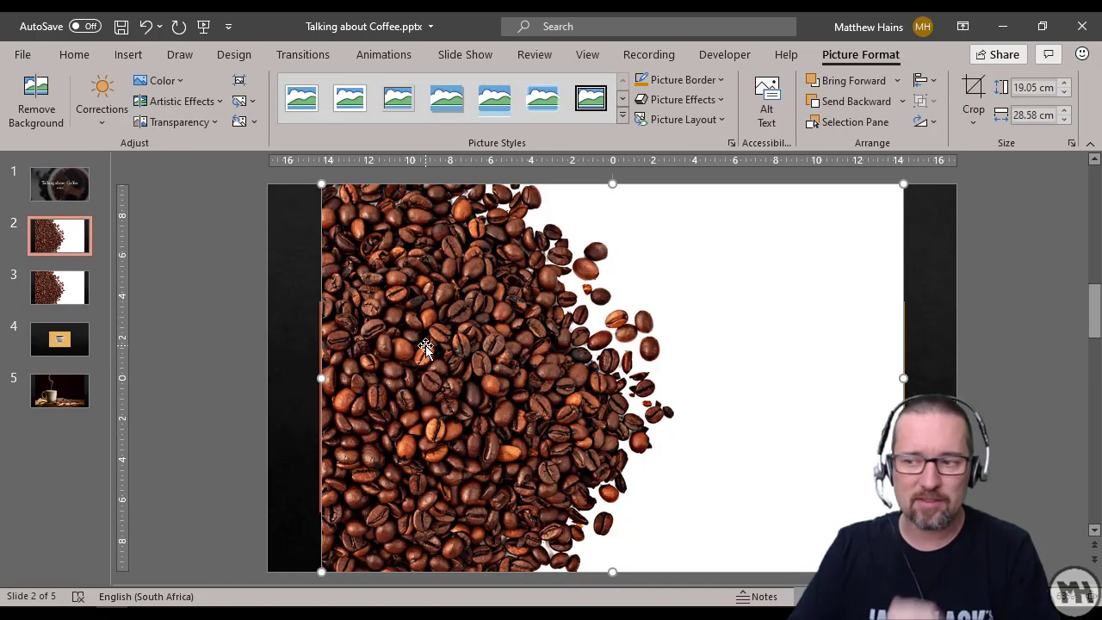
pyautogui.moveTo(904, 185); pyautogui.dragTo(687, 331)
pyautogui.moveTo(549, 503); pyautogui.dragTo(549, 477)
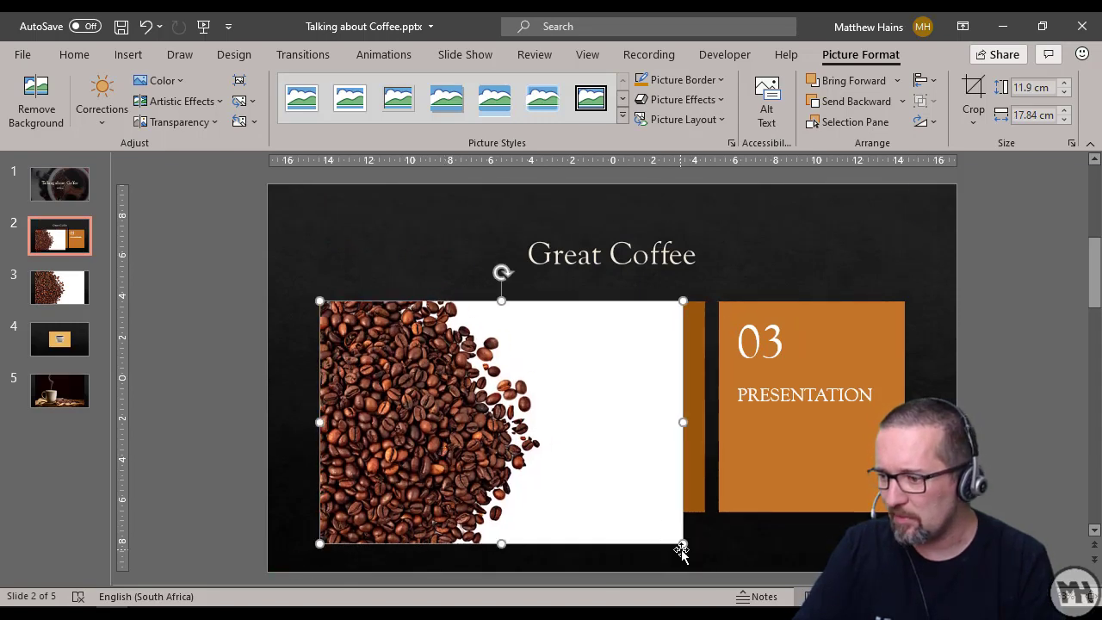
pyautogui.moveTo(684, 546); pyautogui.dragTo(625, 506)
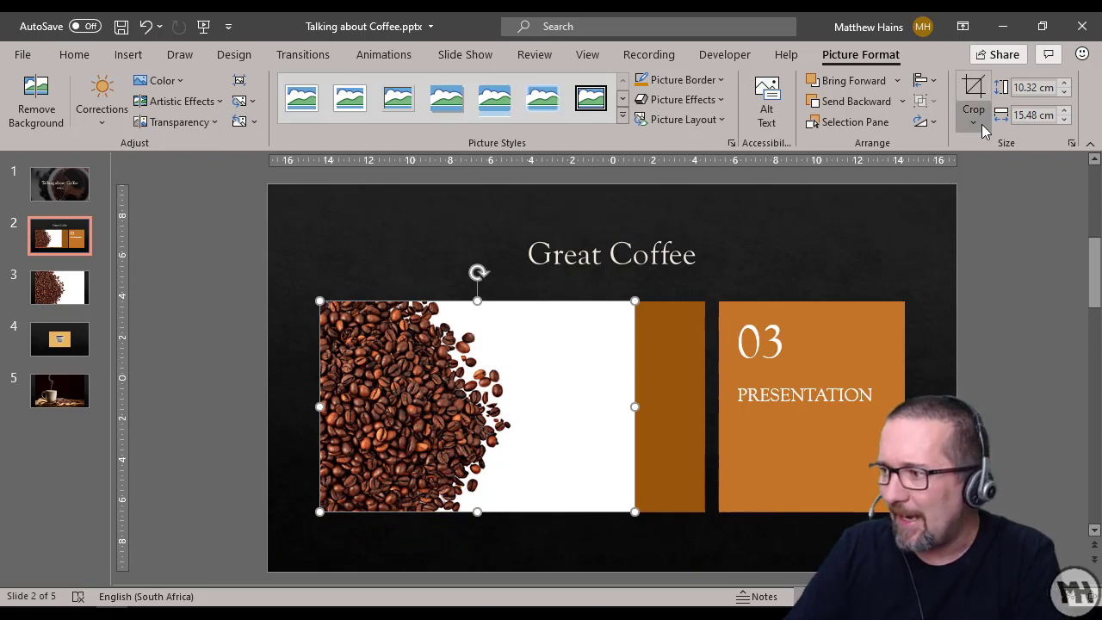
# Crop off the picture's white right side so it fits tile 01.
pyautogui.click(974, 95)
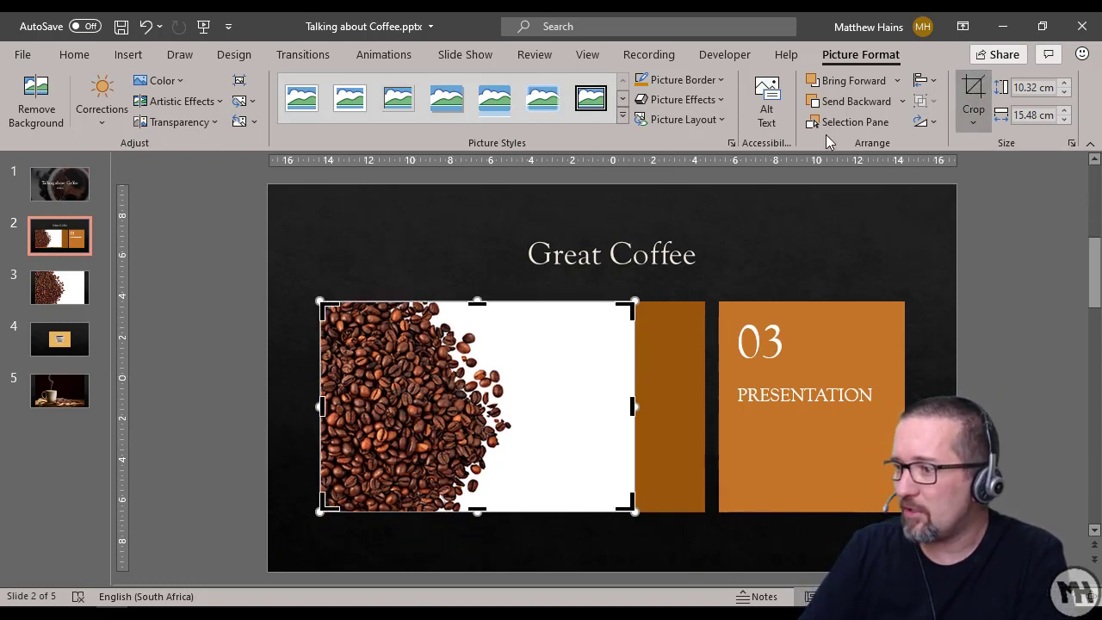
pyautogui.moveTo(632, 407); pyautogui.dragTo(511, 408)
pyautogui.click(421, 272)
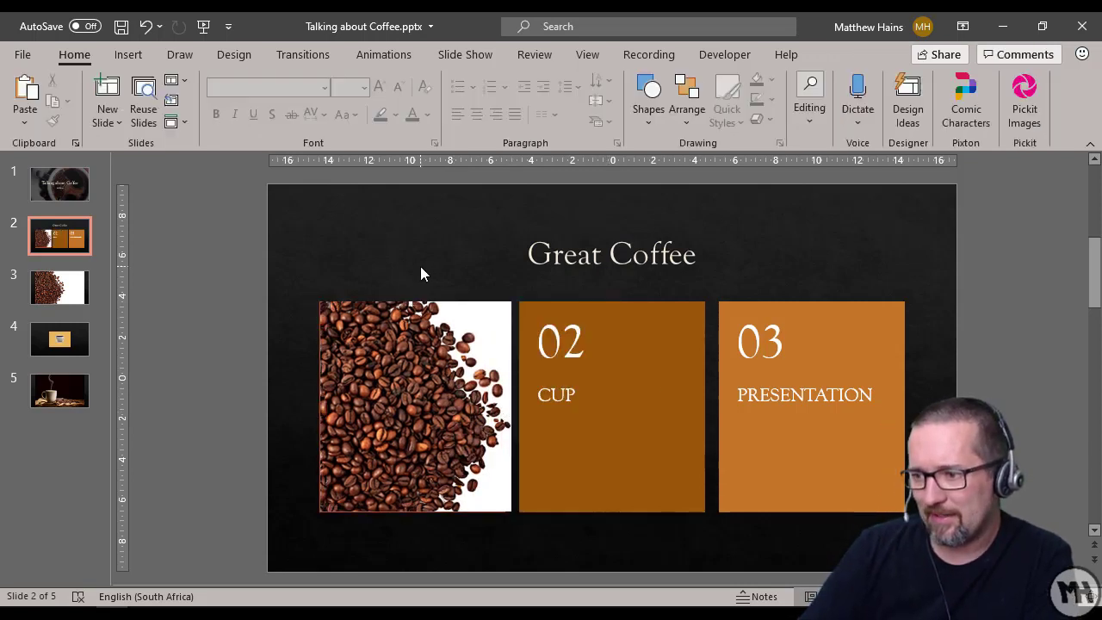
pyautogui.click(426, 344)
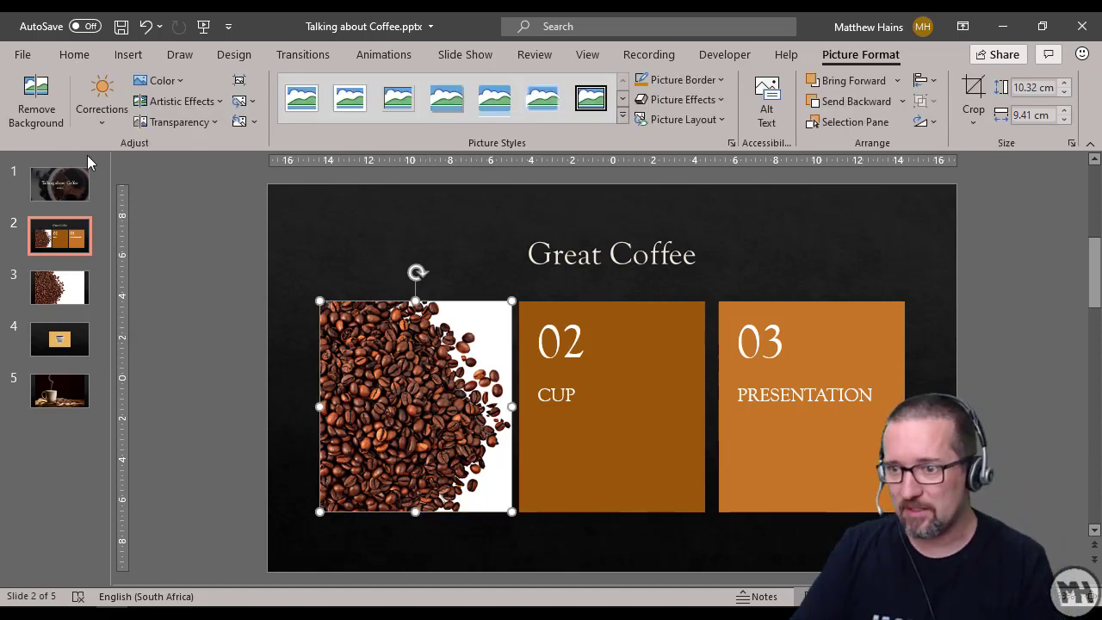
pyautogui.click(39, 110)
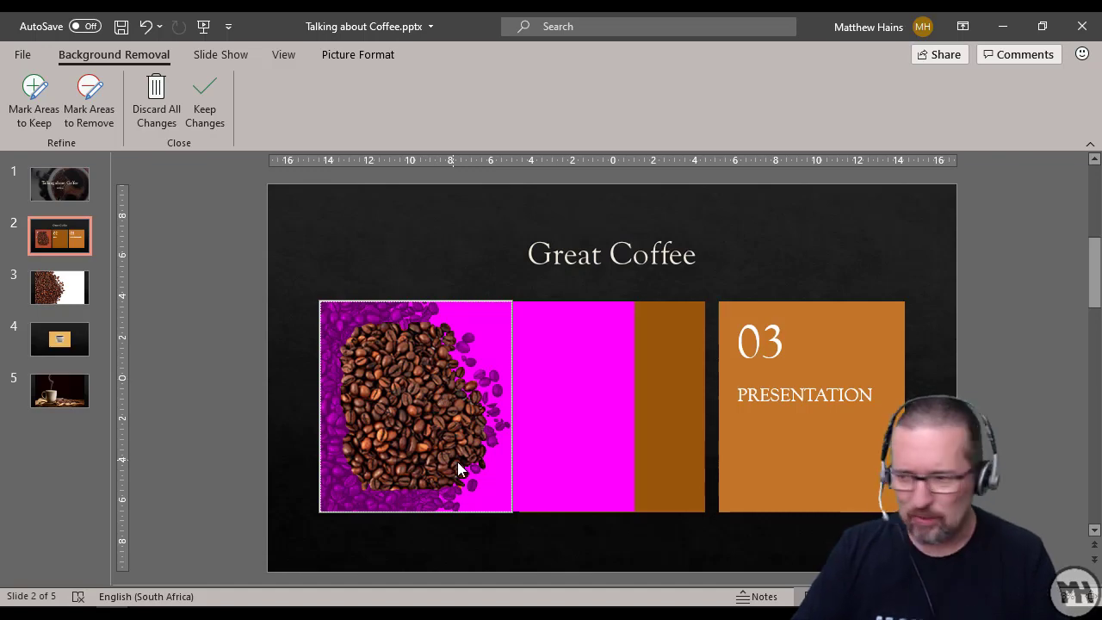
pyautogui.scroll(5, 478, 470)
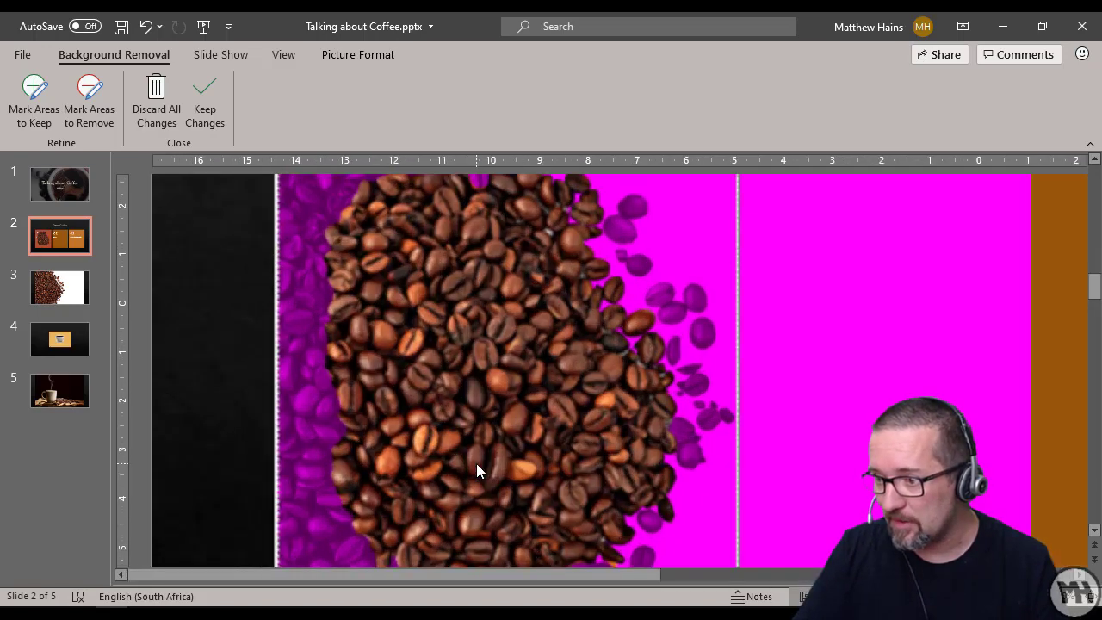
pyautogui.scroll(-3, 559, 394)
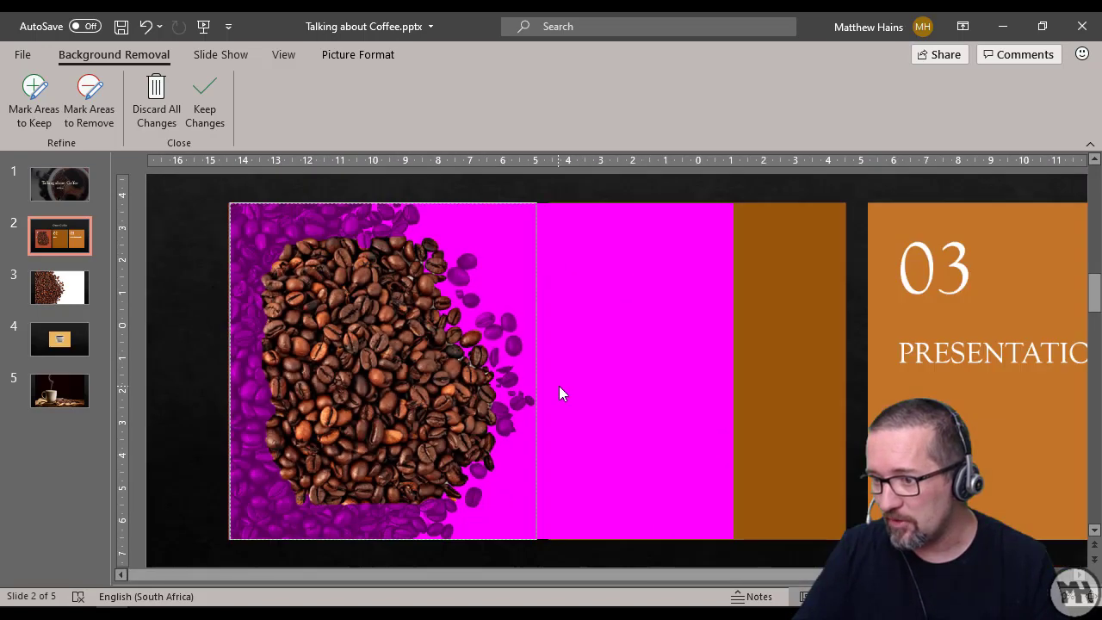
# Mark the beans along the picture's left, top and bottom edges, including the top-left corner, to keep.
pyautogui.click(29, 110)
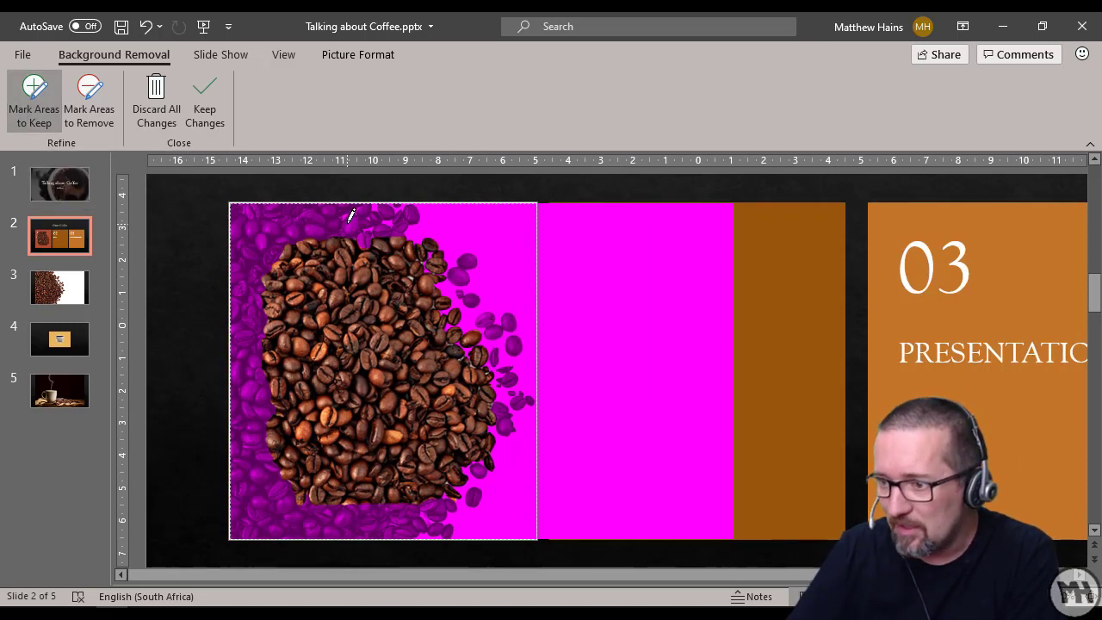
pyautogui.moveTo(368, 231)
pyautogui.mouseDown()
pyautogui.moveTo(246, 206)
pyautogui.moveTo(259, 469)
pyautogui.moveTo(276, 510)
pyautogui.moveTo(412, 523)
pyautogui.mouseUp()
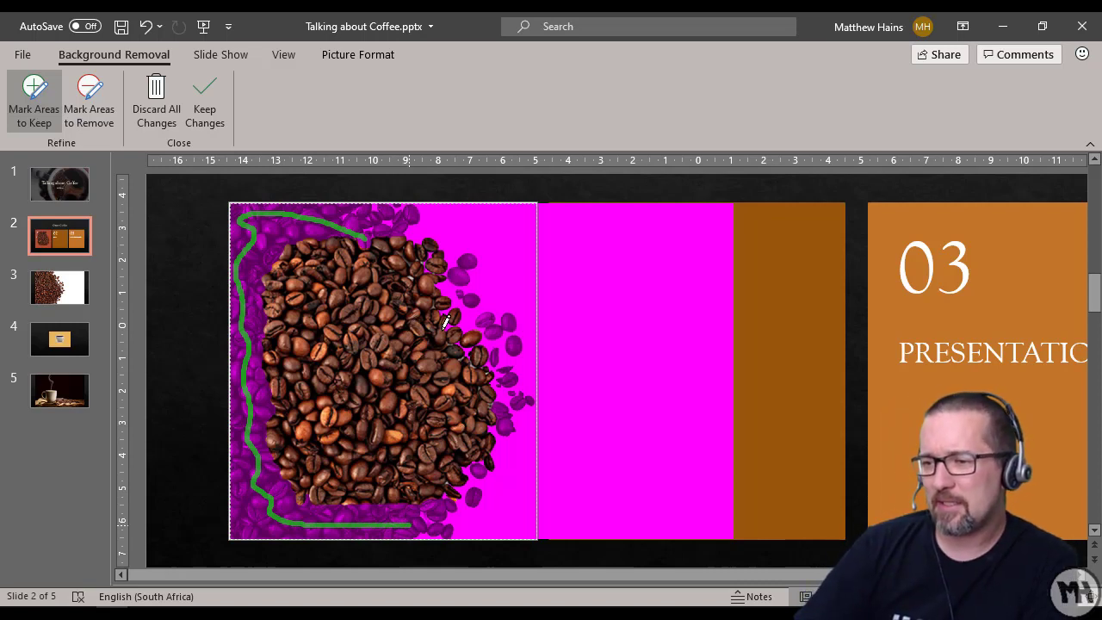
pyautogui.moveTo(313, 220); pyautogui.dragTo(248, 230)
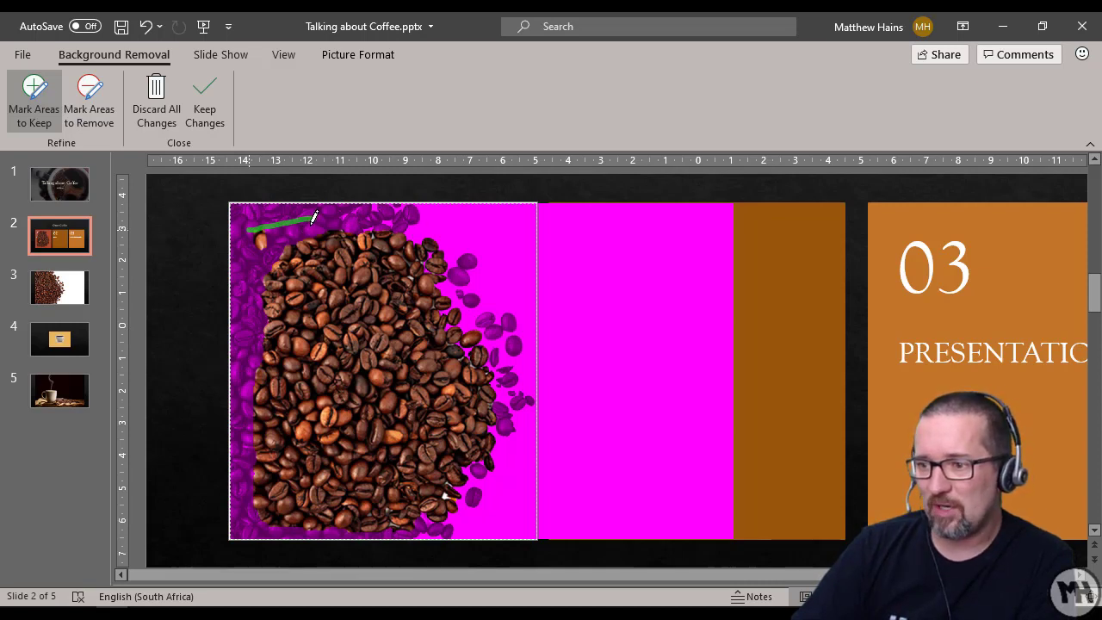
pyautogui.moveTo(255, 205); pyautogui.dragTo(242, 210)
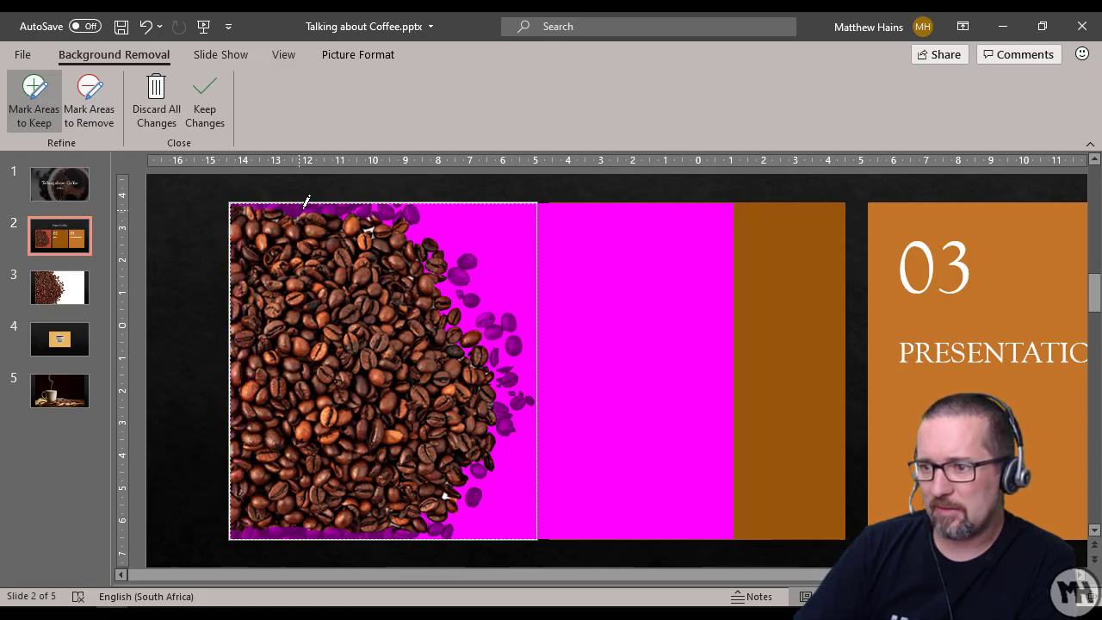
pyautogui.moveTo(307, 204); pyautogui.dragTo(291, 208)
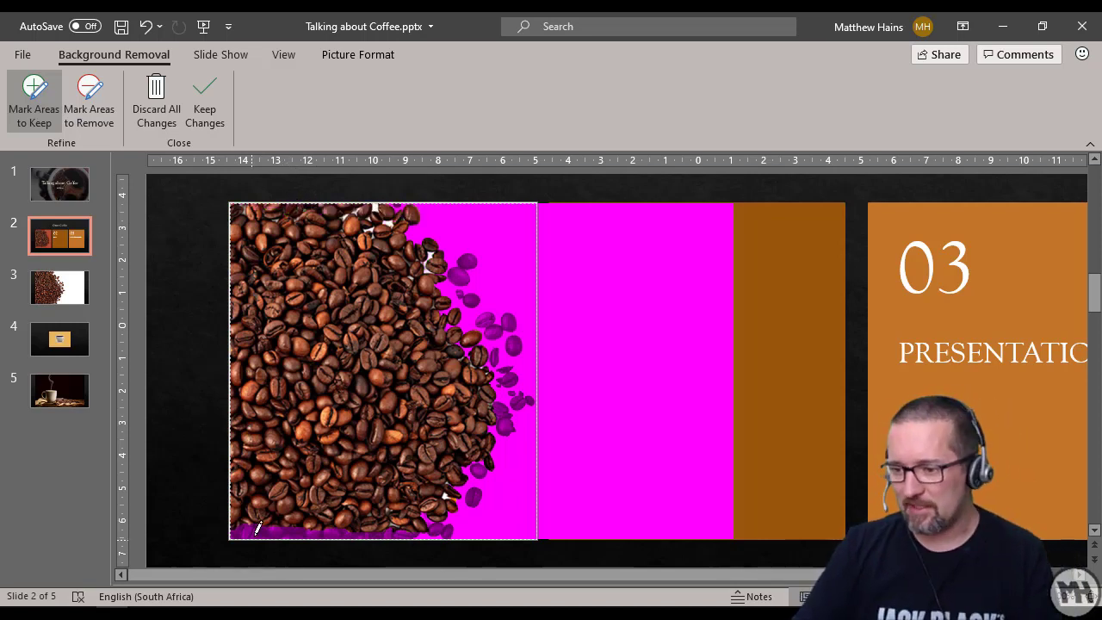
pyautogui.moveTo(257, 531); pyautogui.dragTo(322, 532)
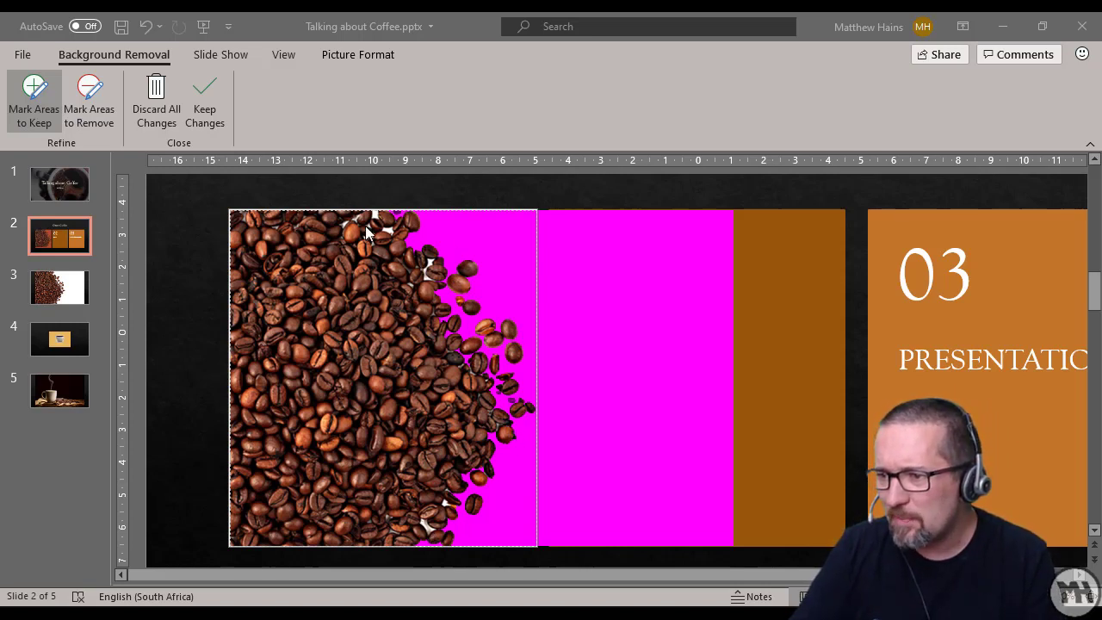
# Zoom in on the coffee-beans picture to inspect the leftover white patches.
pyautogui.click(100, 118)
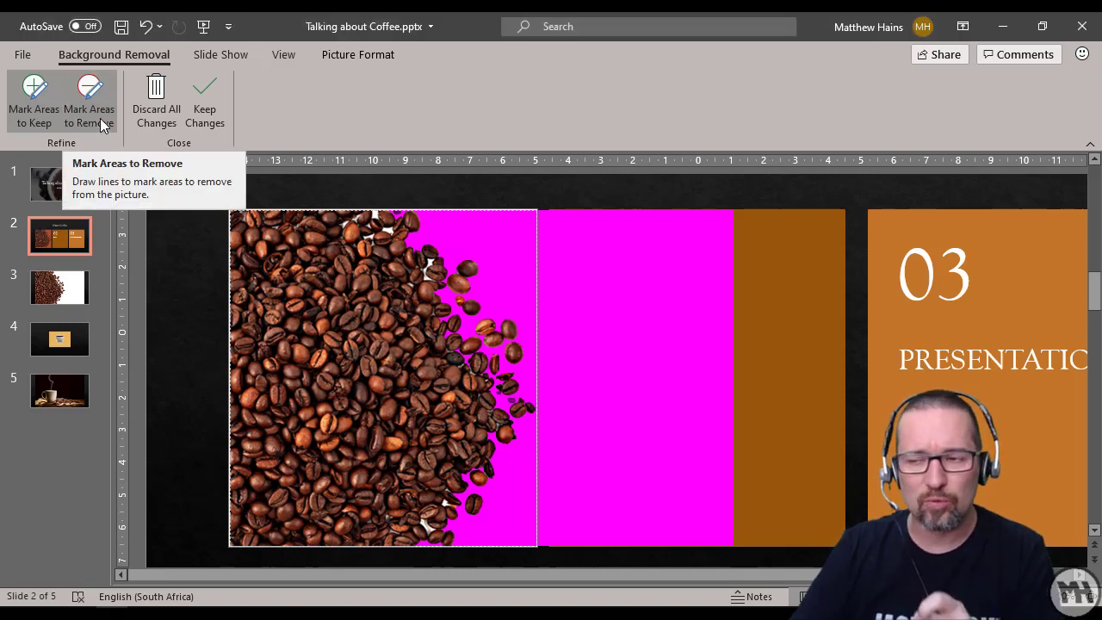
pyautogui.click(34, 97)
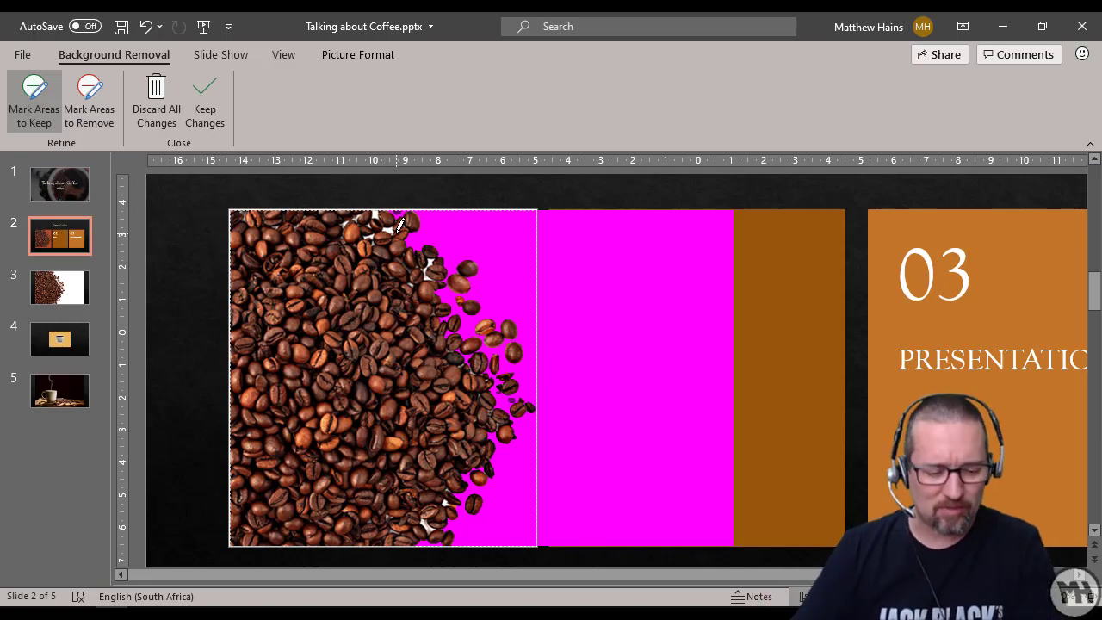
pyautogui.scroll(3, 423, 244)
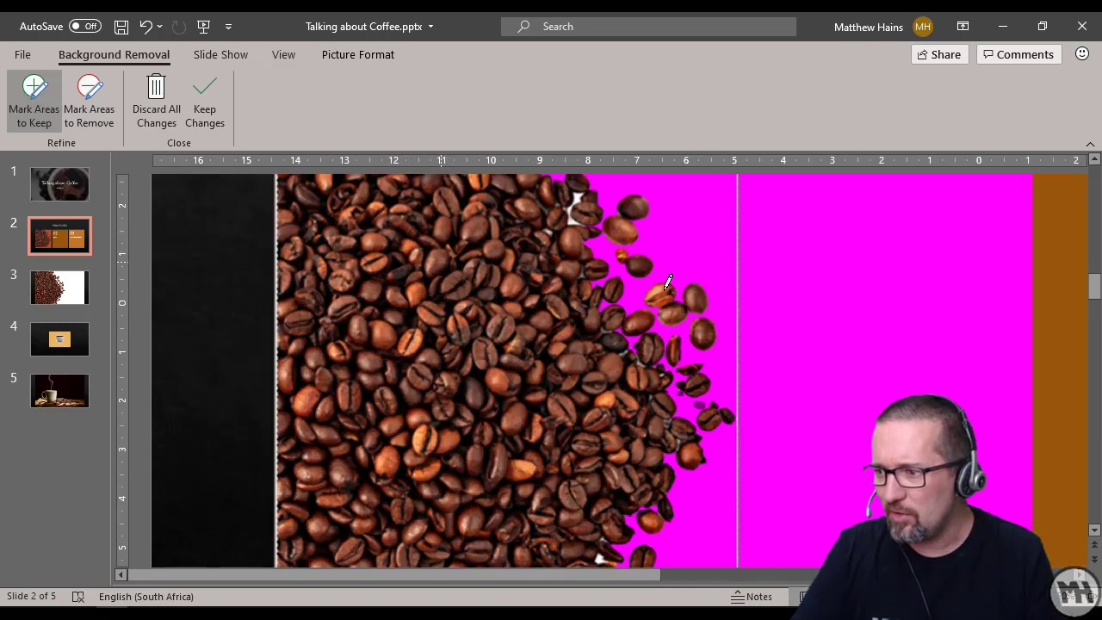
pyautogui.scroll(2, 568, 204)
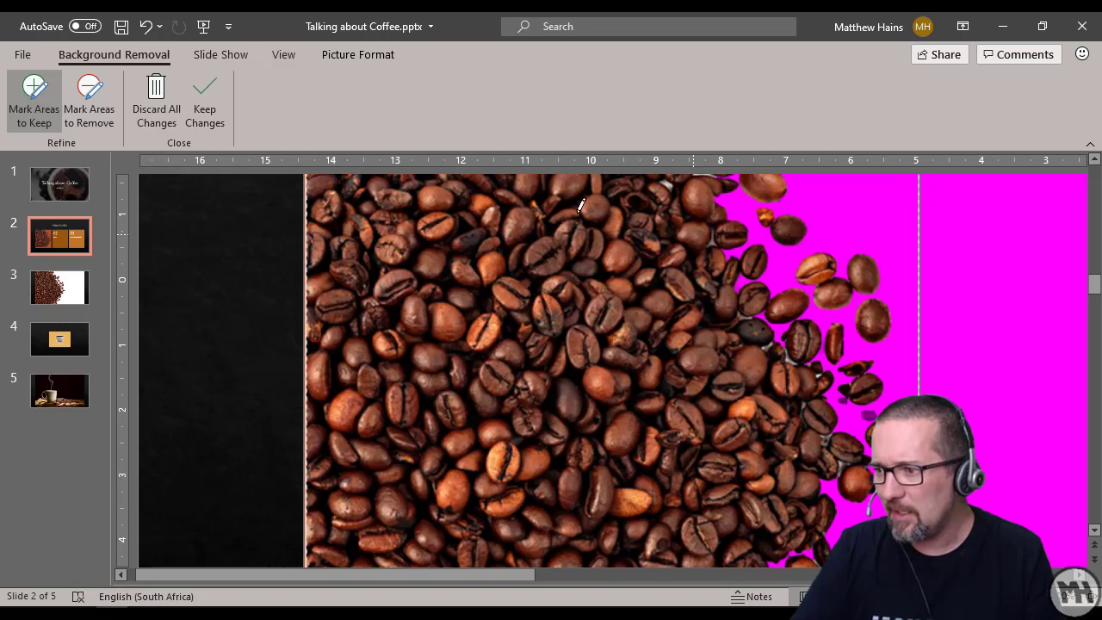
pyautogui.moveTo(1094, 284); pyautogui.dragTo(1094, 258)
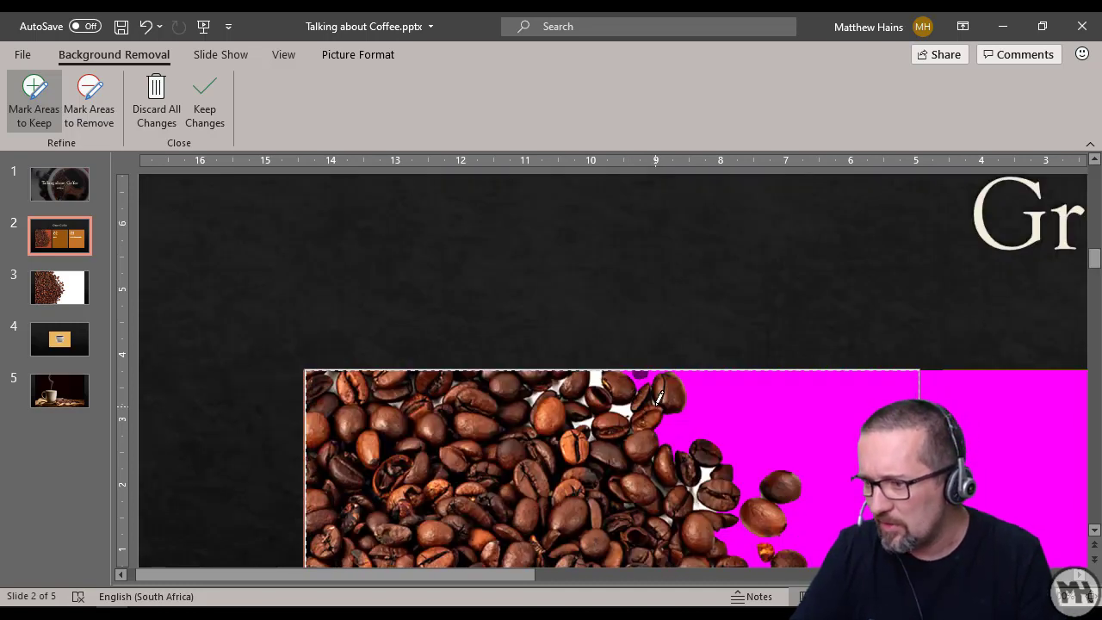
pyautogui.scroll(2, 659, 397)
pyautogui.moveTo(1098, 277); pyautogui.dragTo(1094, 263)
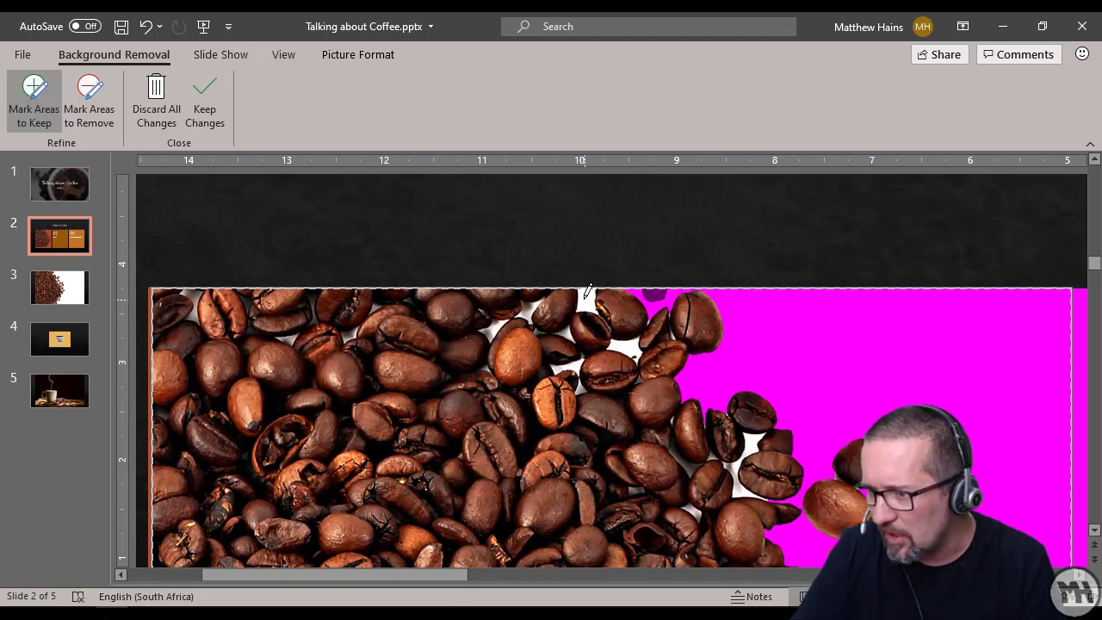
# Mark the leftover white patches between the beans for removal and keep the changes.
pyautogui.click(78, 114)
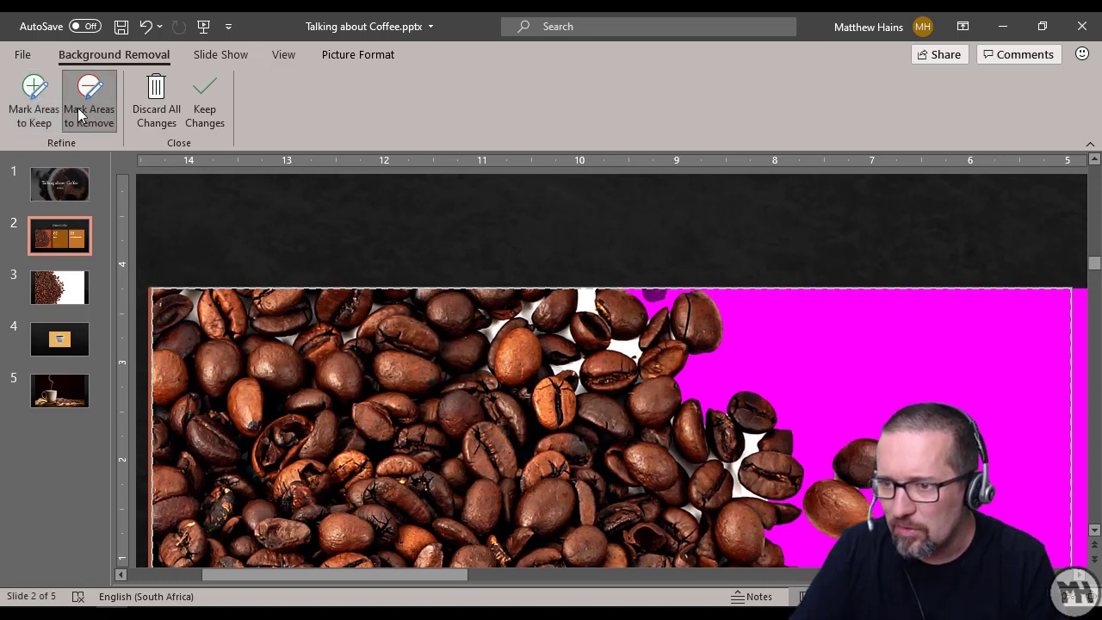
pyautogui.moveTo(586, 287); pyautogui.dragTo(587, 302)
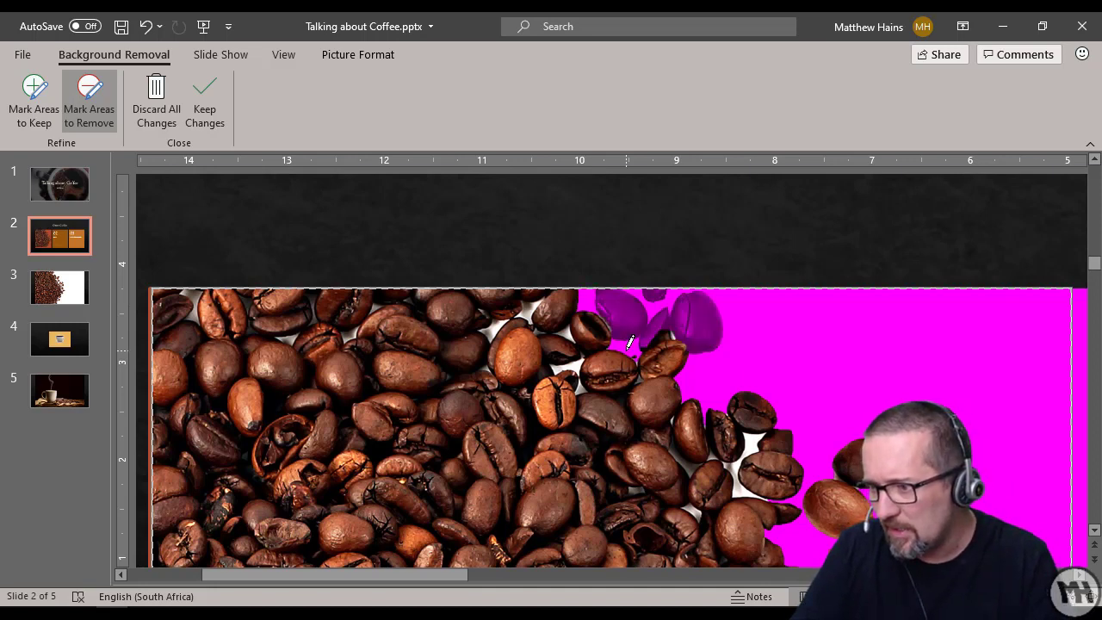
pyautogui.click(754, 437)
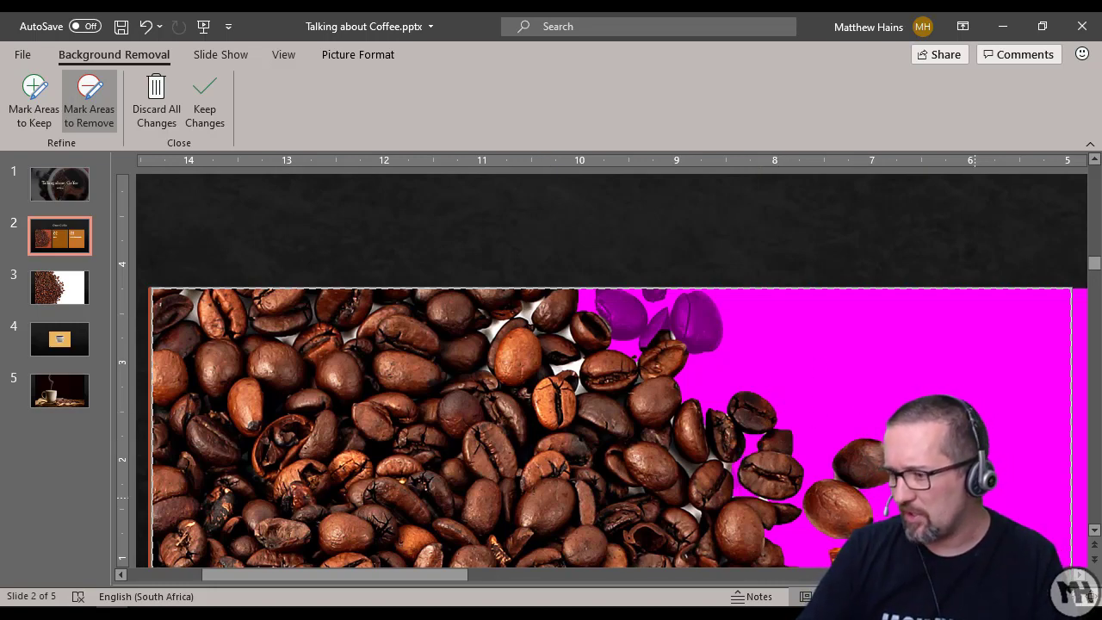
pyautogui.scroll(-5, 603, 370)
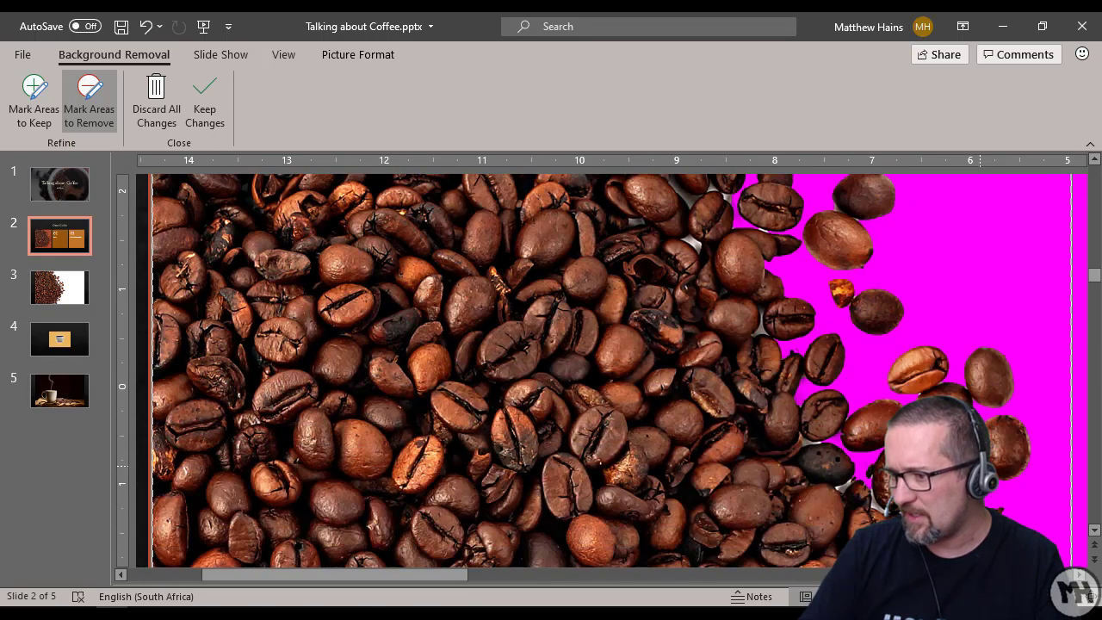
pyautogui.scroll(-7, 603, 370)
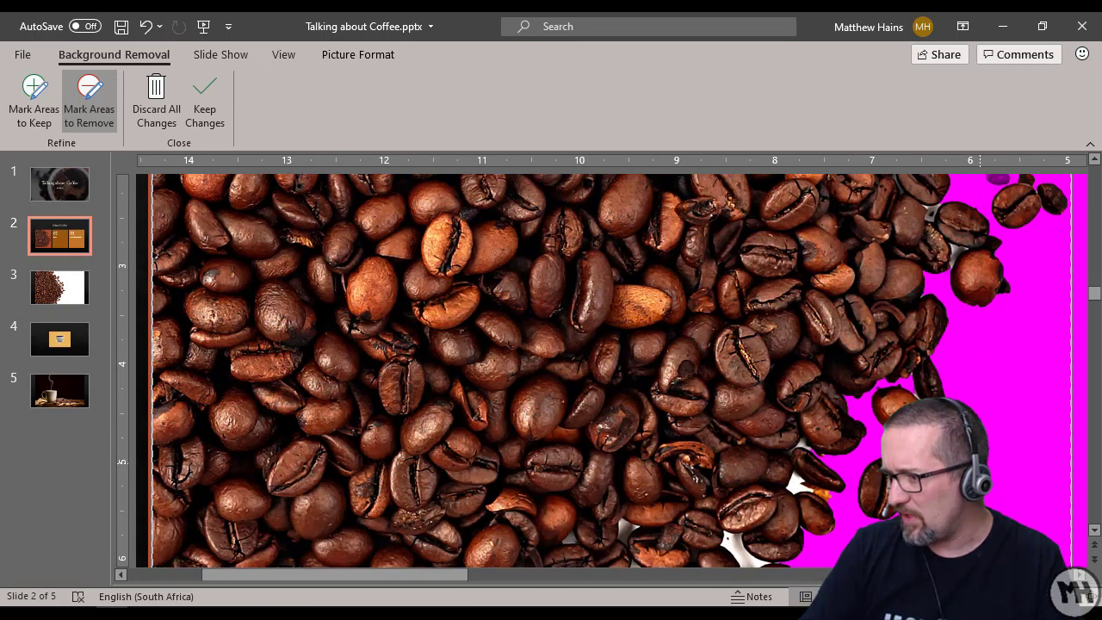
pyautogui.scroll(-2, 796, 364)
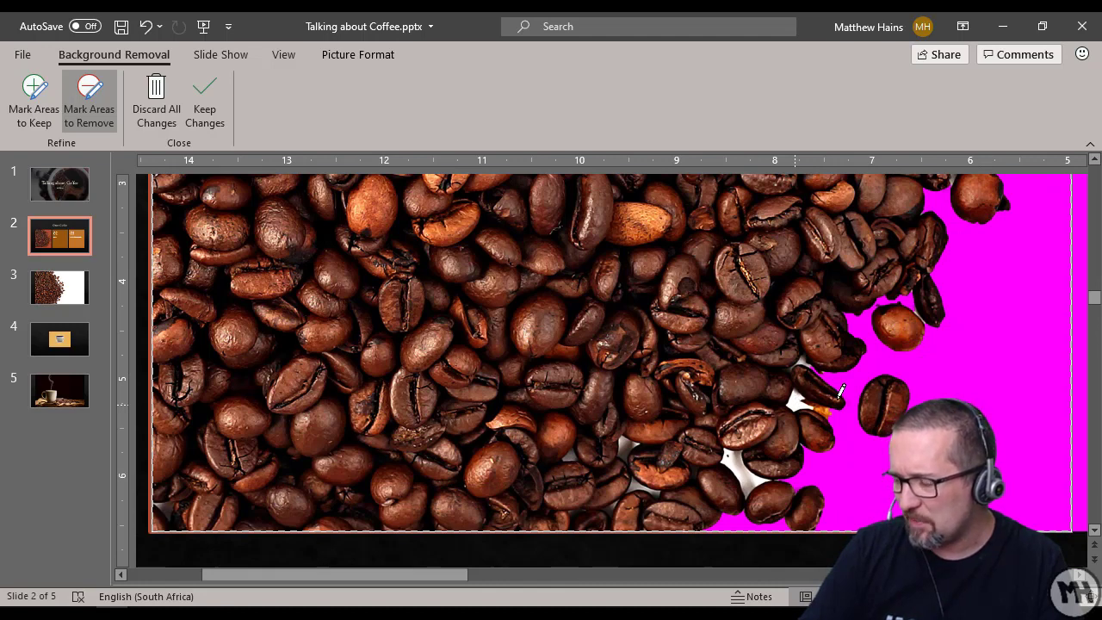
pyautogui.moveTo(842, 390); pyautogui.dragTo(793, 402)
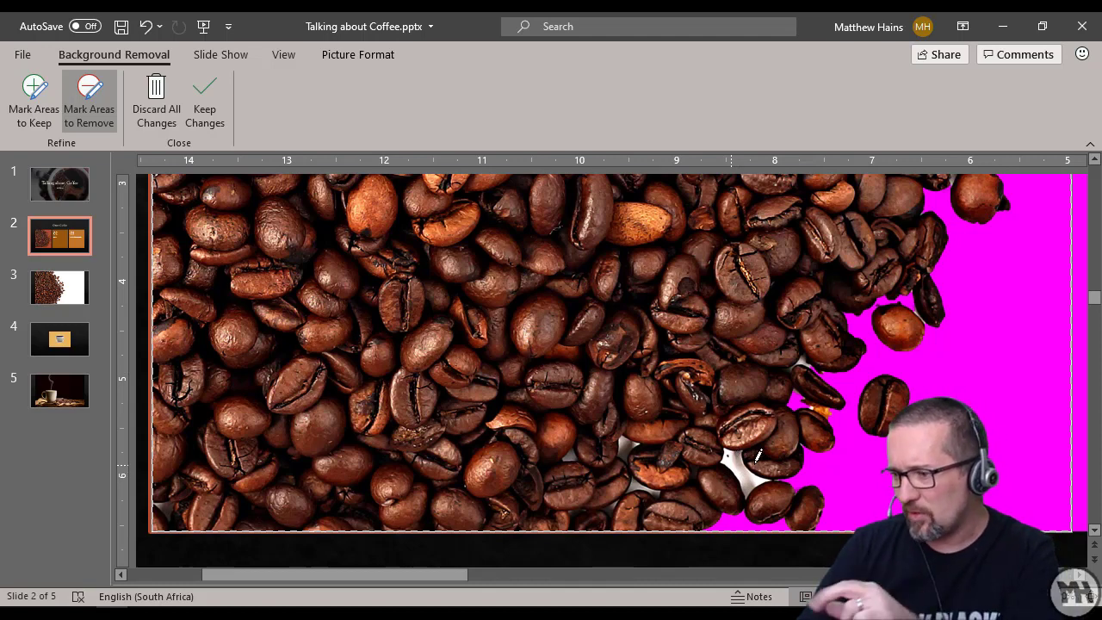
pyautogui.moveTo(758, 457); pyautogui.dragTo(740, 463)
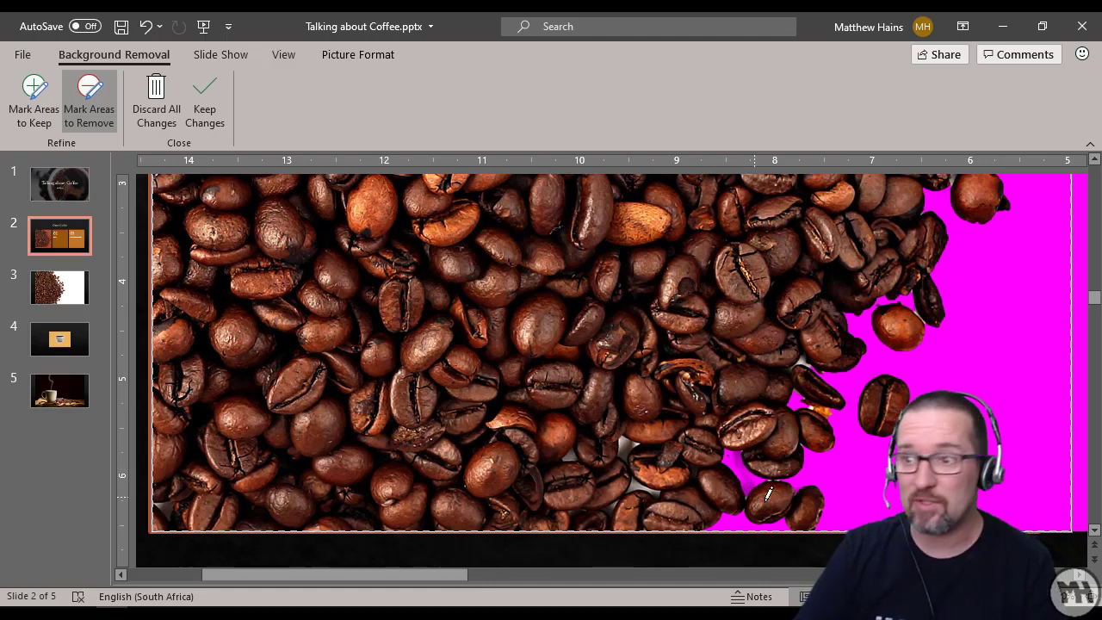
pyautogui.click(217, 120)
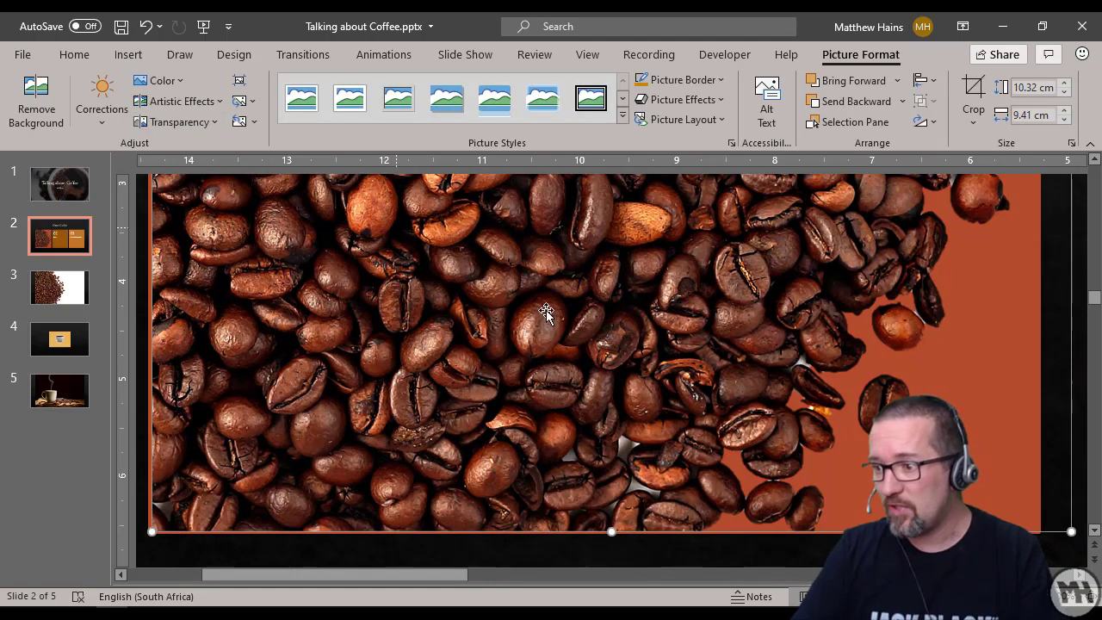
# Move the bean picture over tile 01 and shrink it toward the tile's bottom-left.
pyautogui.scroll(-5, 703, 397)
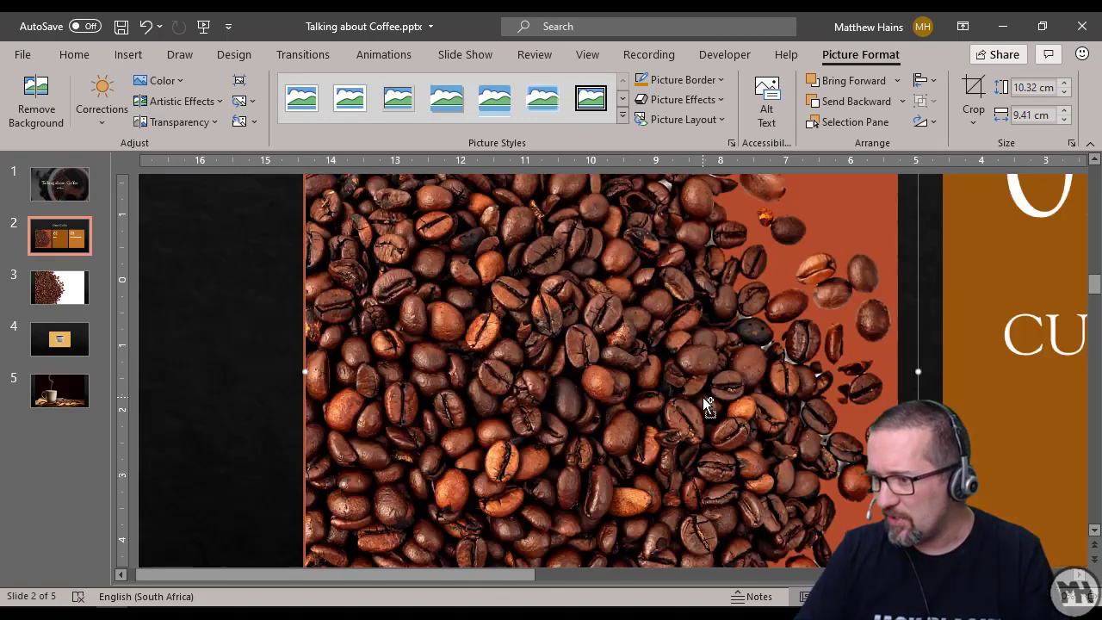
pyautogui.scroll(-3, 702, 397)
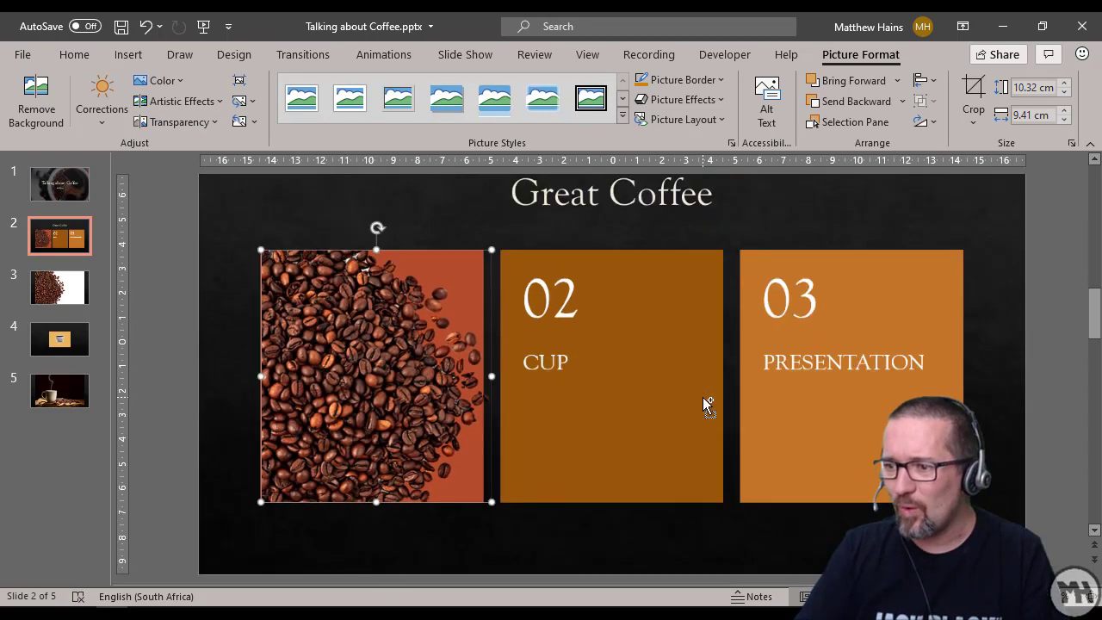
pyautogui.moveTo(311, 382); pyautogui.dragTo(330, 401)
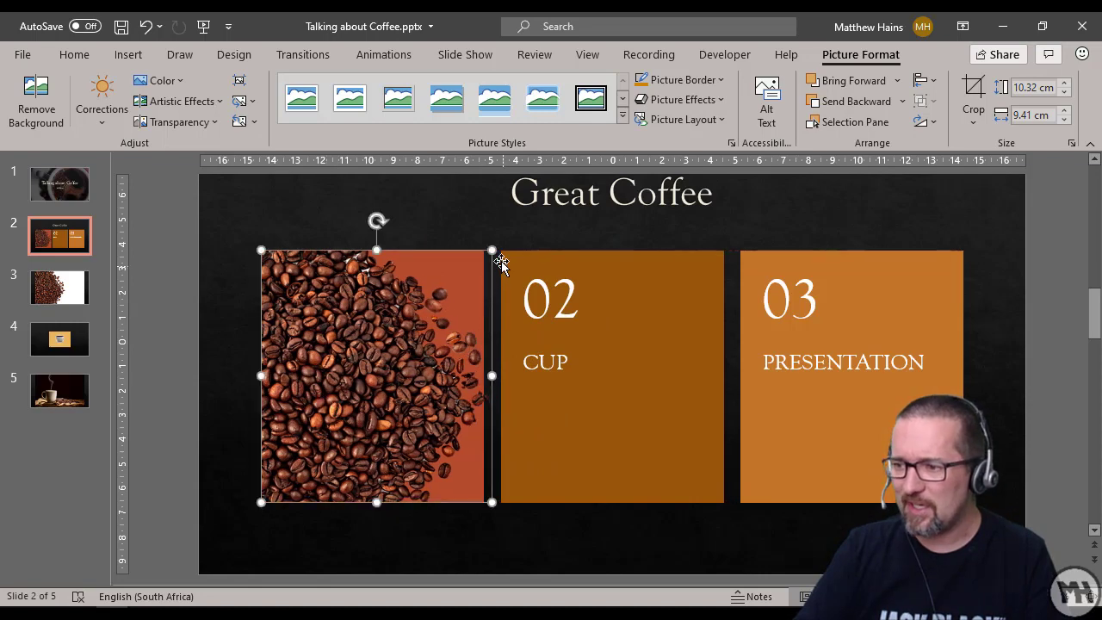
pyautogui.moveTo(493, 250); pyautogui.dragTo(374, 371)
pyautogui.click(353, 311)
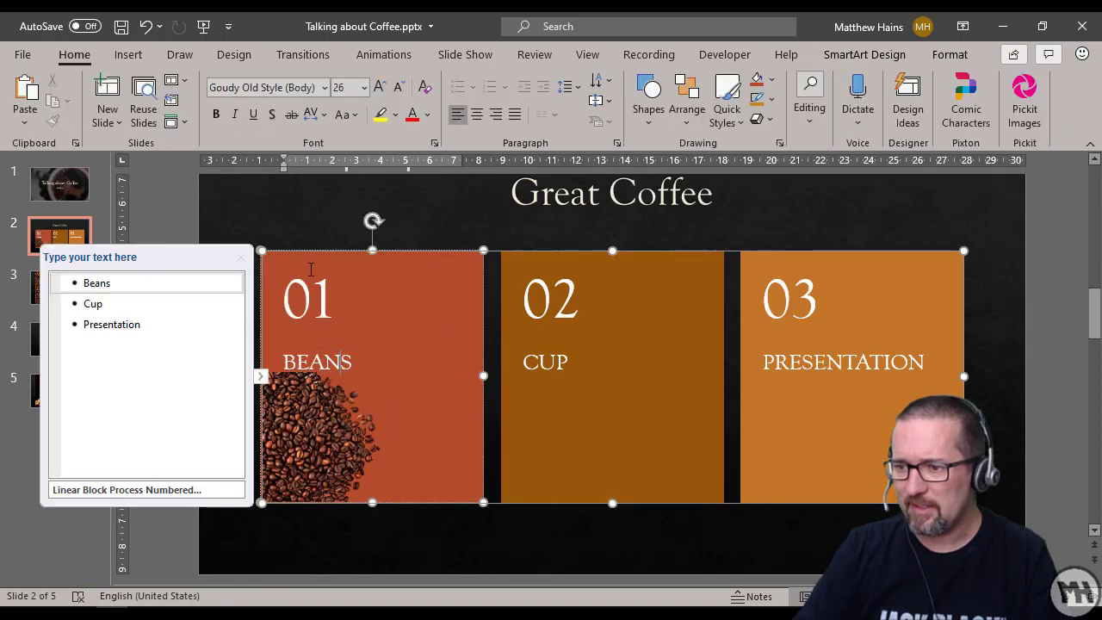
pyautogui.click(455, 232)
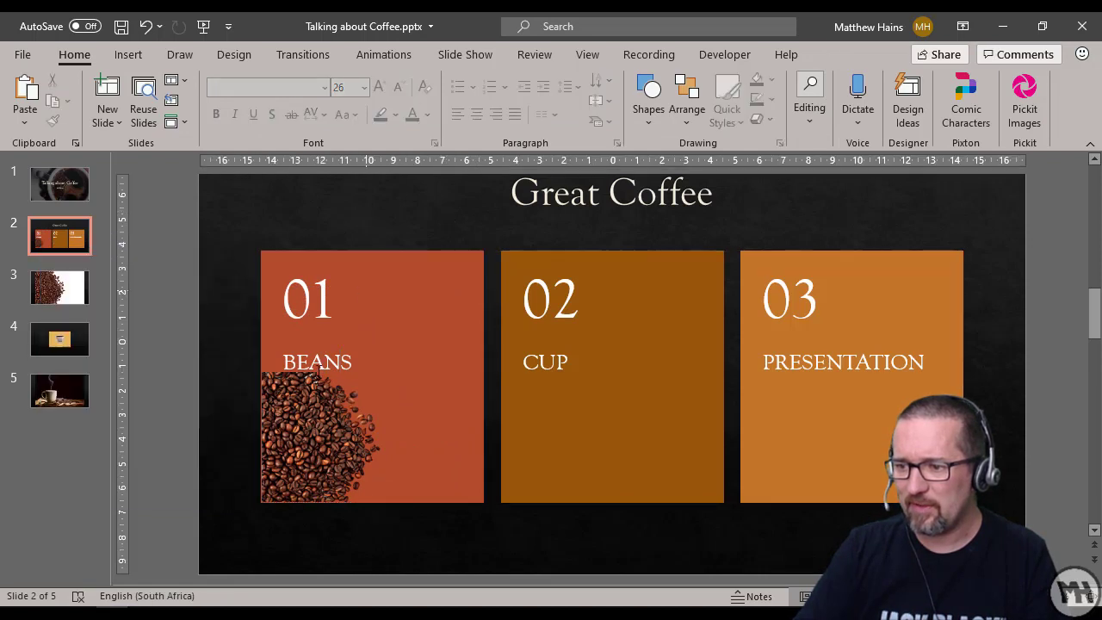
pyautogui.click(316, 413)
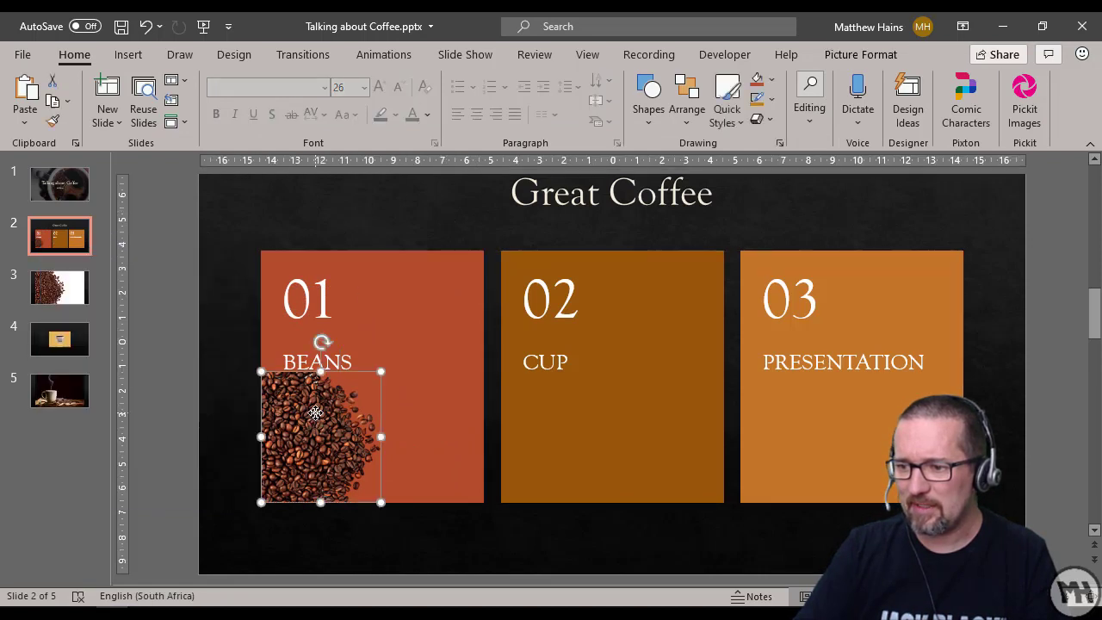
pyautogui.click(319, 346)
pyautogui.click(241, 257)
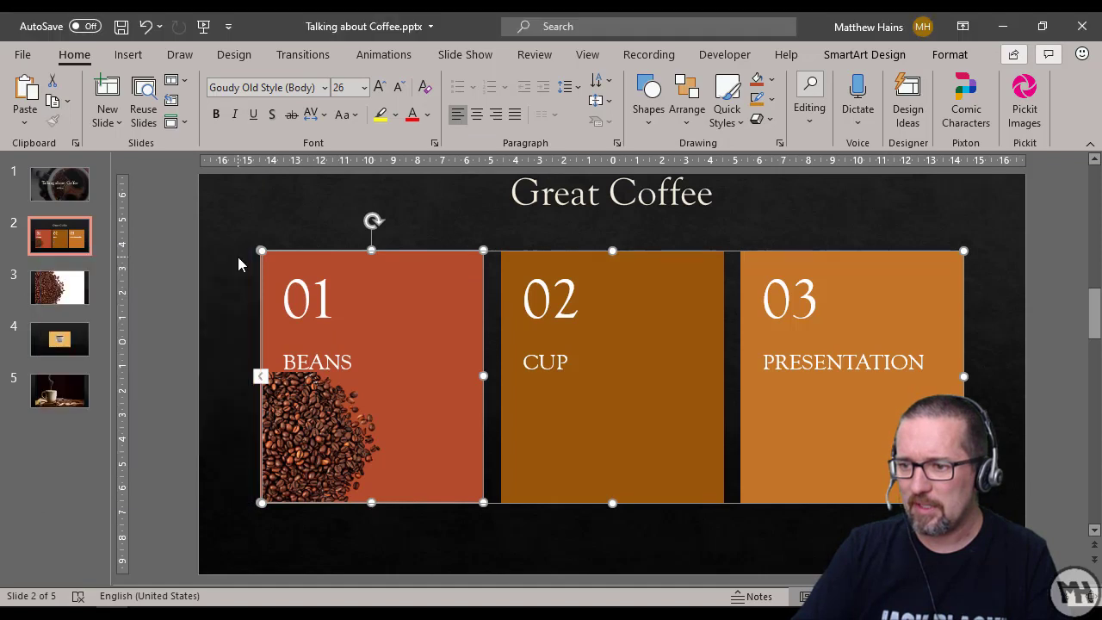
# Rotate the beans upright and resize them into a heap at tile 01's lower right.
pyautogui.click(316, 458)
pyautogui.moveTo(320, 459); pyautogui.dragTo(365, 456)
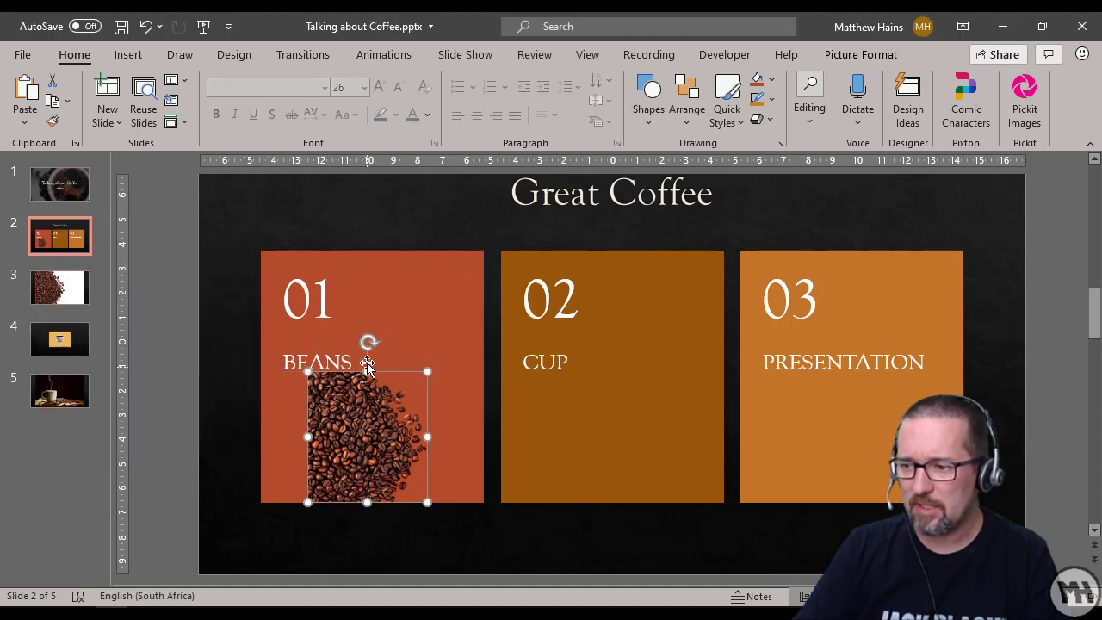
pyautogui.moveTo(369, 342); pyautogui.dragTo(249, 433)
pyautogui.moveTo(382, 438); pyautogui.dragTo(343, 446)
pyautogui.moveTo(391, 382); pyautogui.dragTo(439, 344)
pyautogui.moveTo(382, 419); pyautogui.dragTo(430, 422)
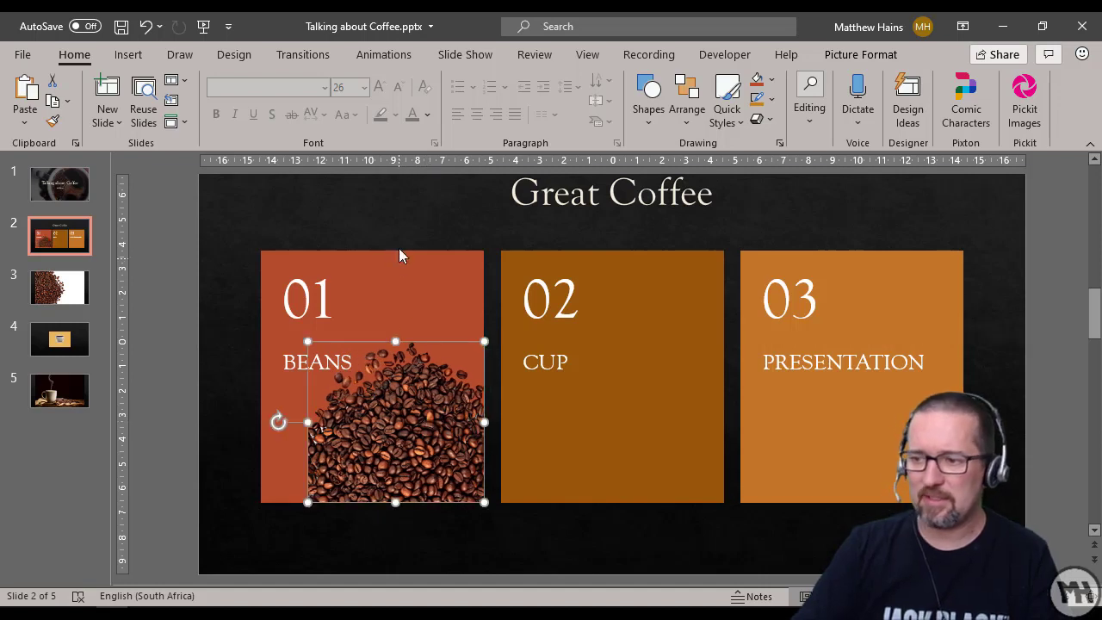
# Go to slide 4 and select its coffee cup picture.
pyautogui.click(400, 220)
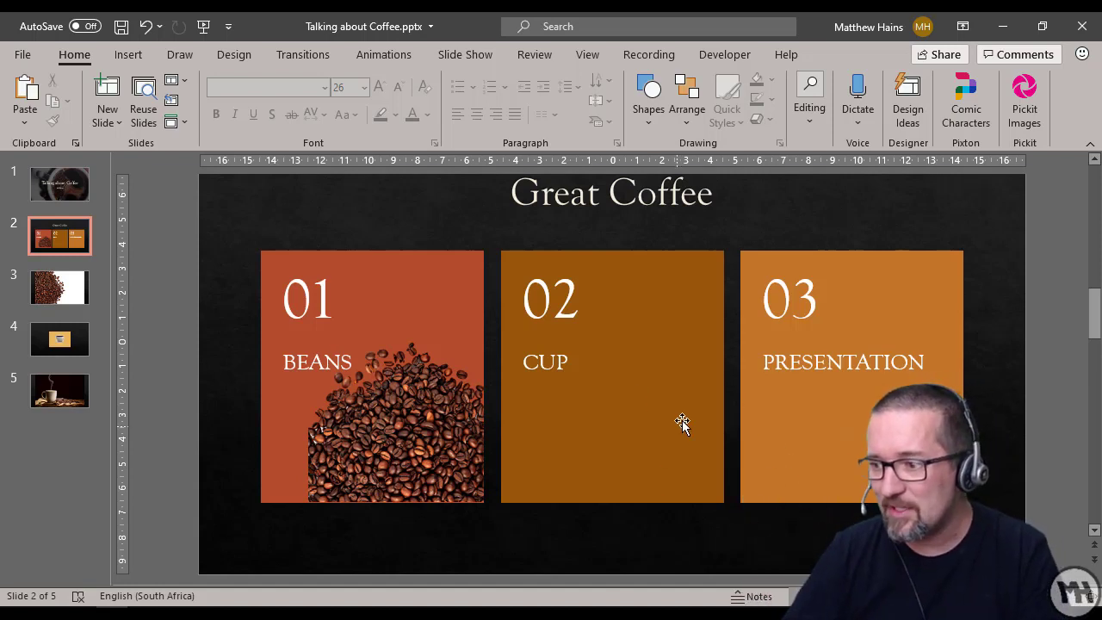
pyautogui.click(60, 345)
pyautogui.click(682, 330)
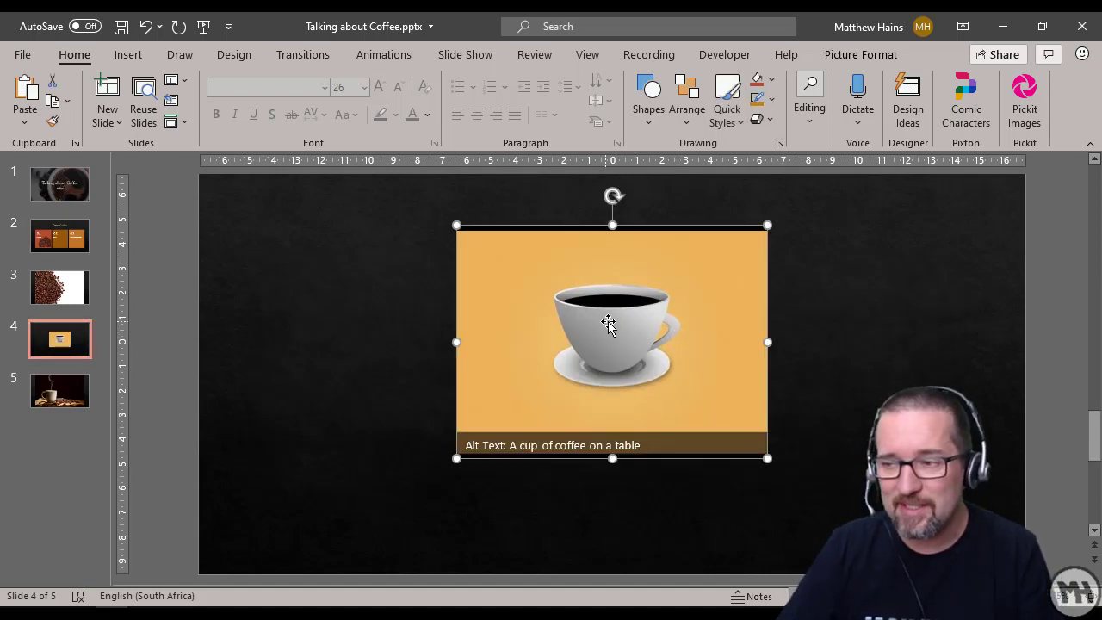
# Paste the coffee cup picture onto the Great Coffee slide, below the title.
pyautogui.click(63, 239)
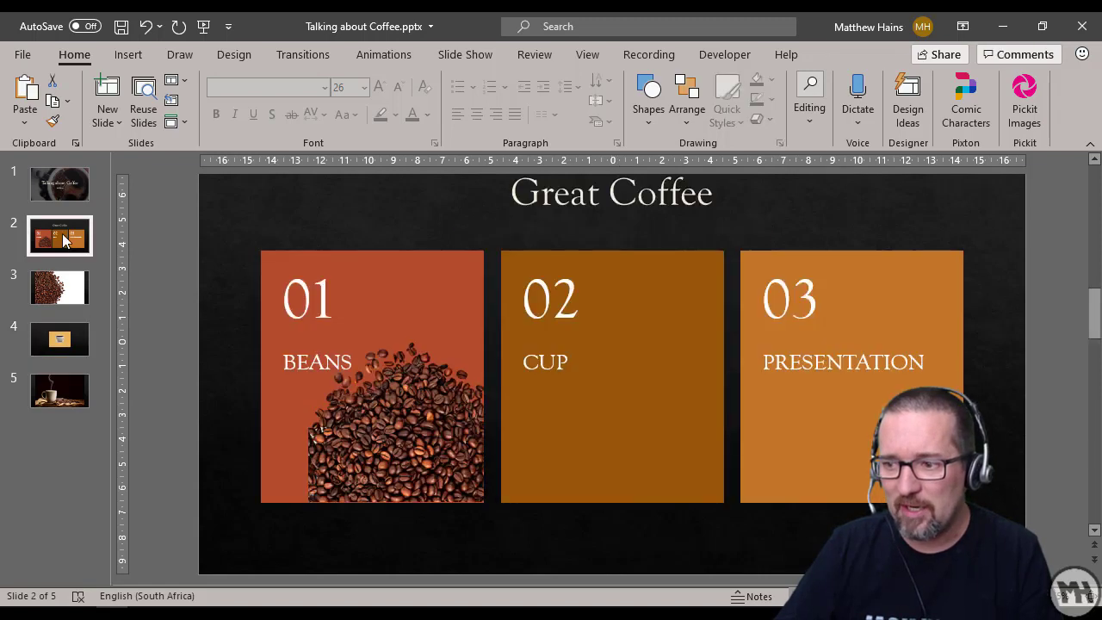
pyautogui.hotkey('ctrl', 'v')
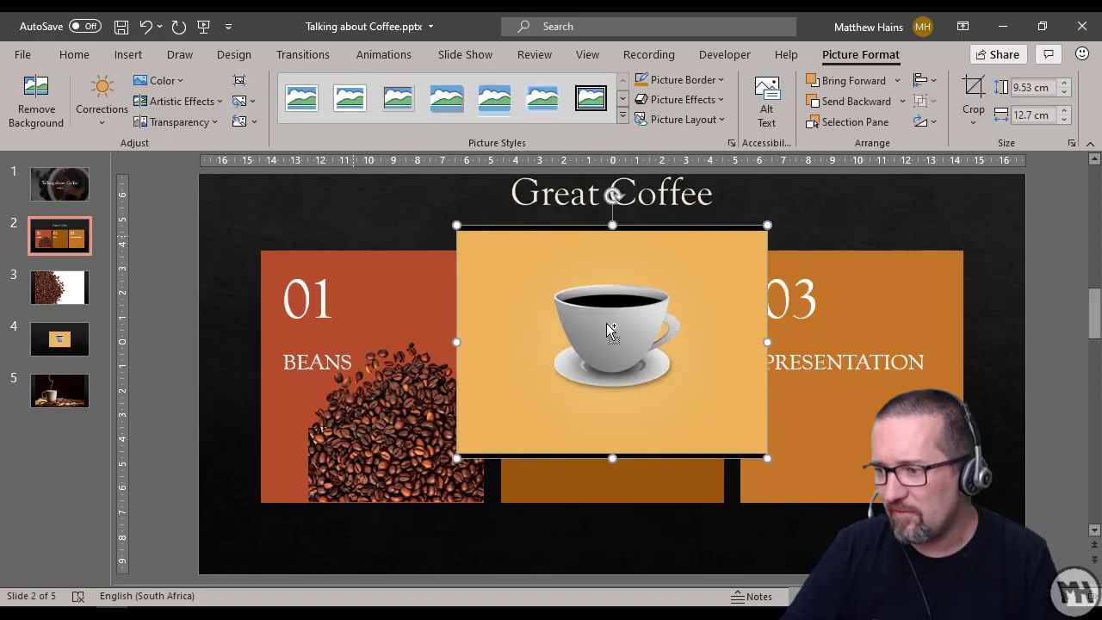
pyautogui.moveTo(623, 320); pyautogui.dragTo(614, 355)
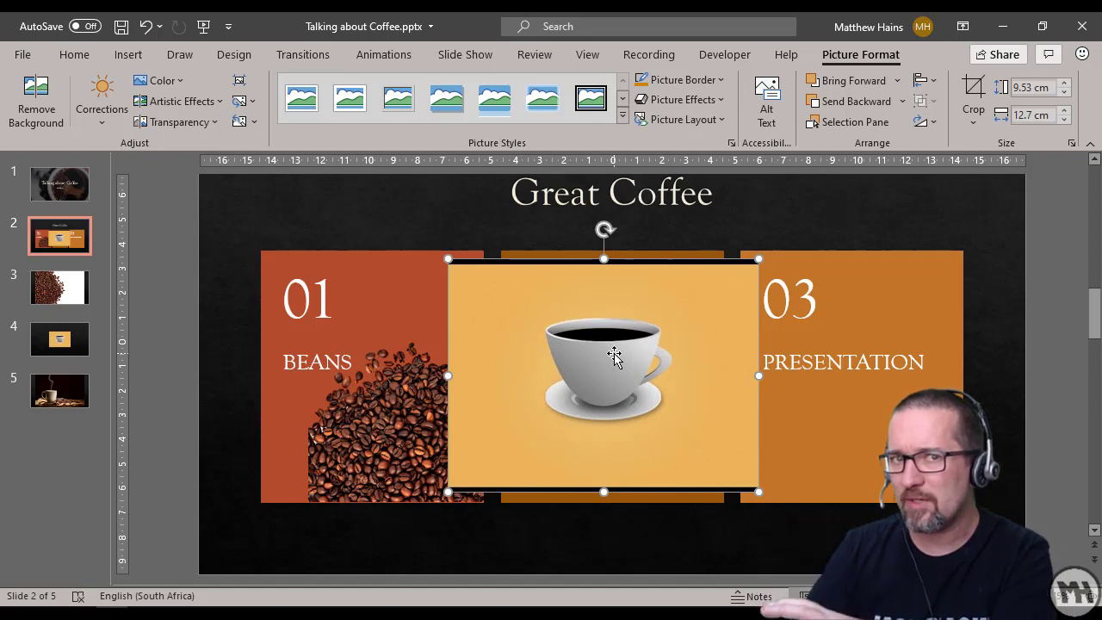
# Crop the cup picture tightly around the cup and saucer, to 4.59 × 5.97 cm.
pyautogui.click(973, 86)
pyautogui.moveTo(750, 262); pyautogui.dragTo(677, 313)
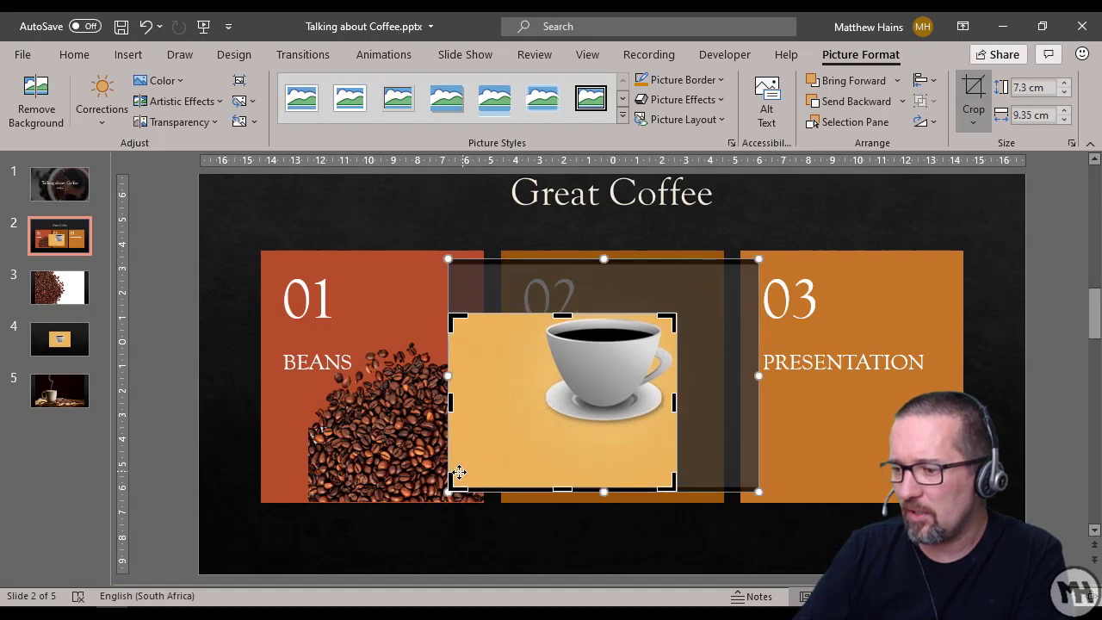
pyautogui.moveTo(450, 487); pyautogui.dragTo(532, 425)
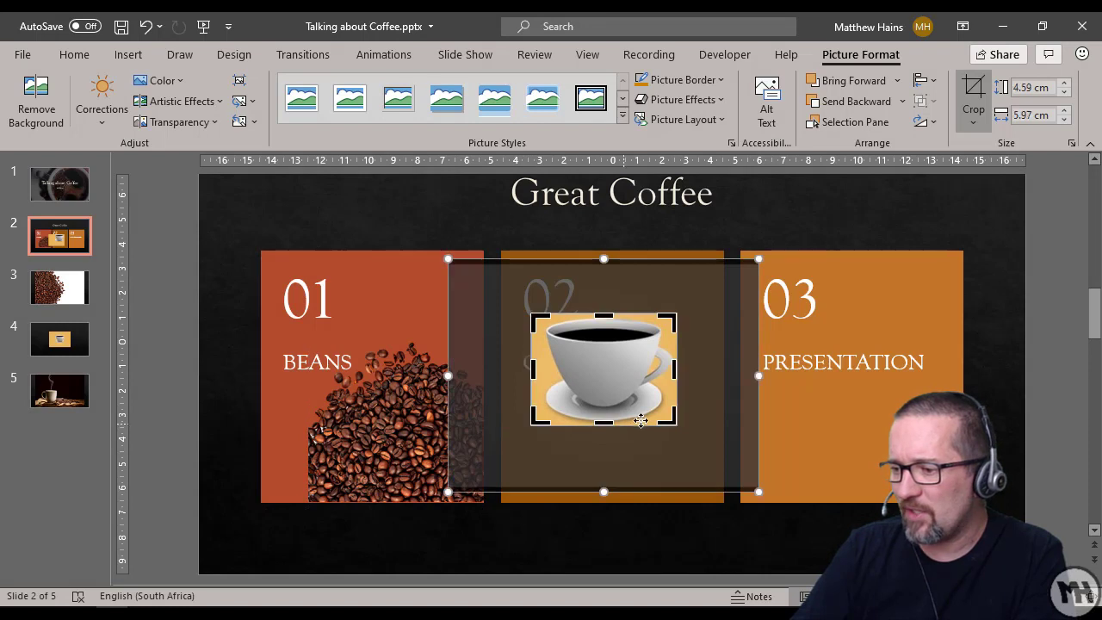
pyautogui.click(982, 92)
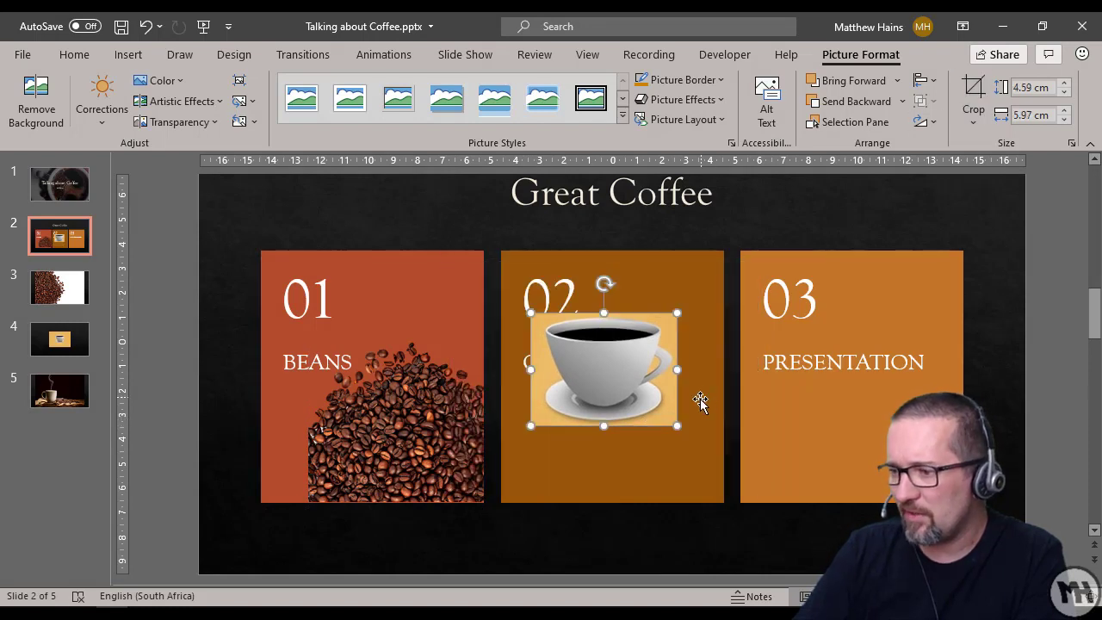
pyautogui.click(36, 99)
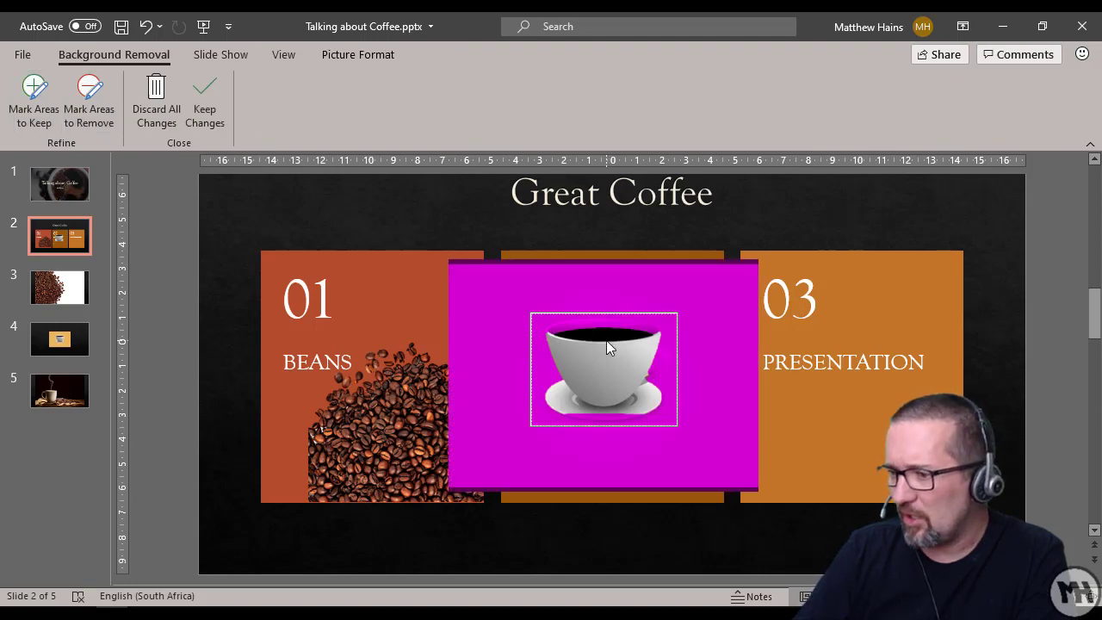
# Remove the cup's orange background, keeping the rim, saucer and handle.
pyautogui.click(34, 112)
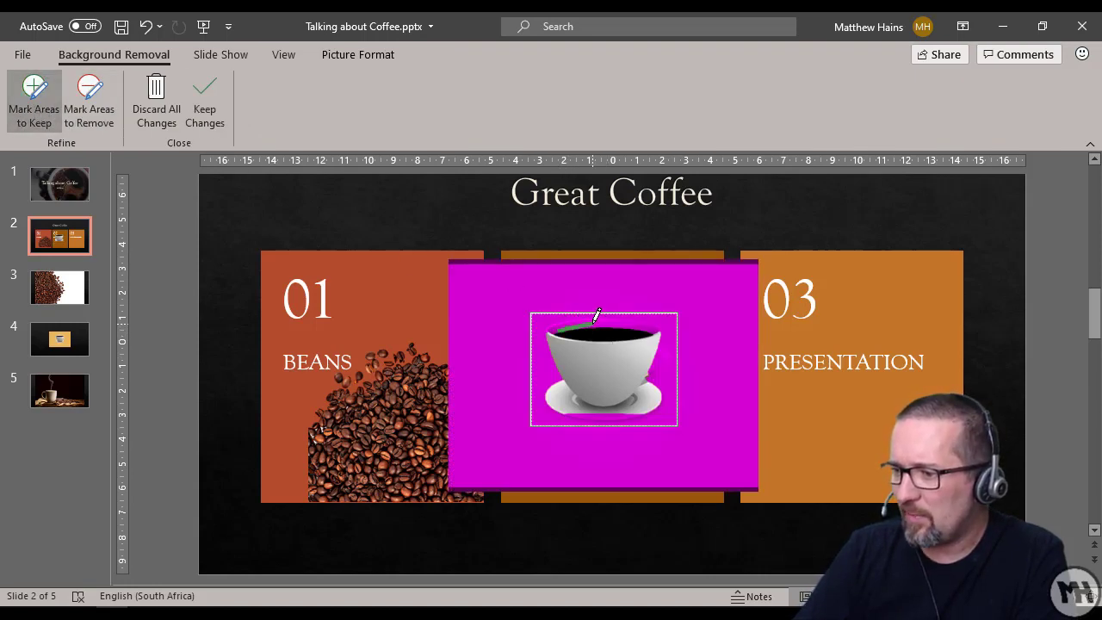
pyautogui.moveTo(627, 314); pyautogui.dragTo(659, 325)
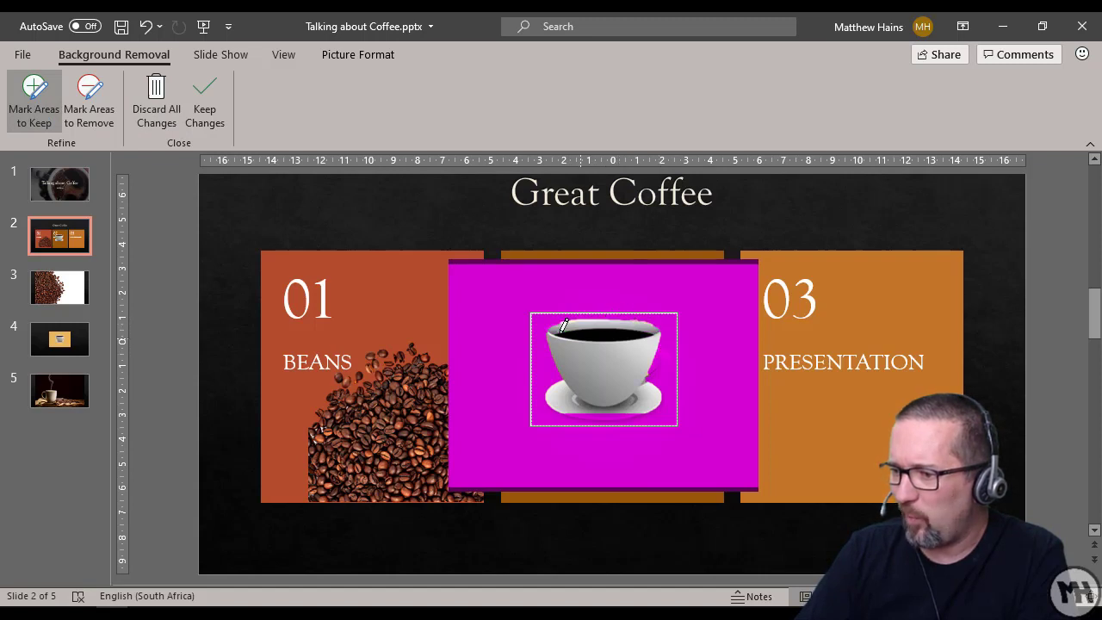
pyautogui.moveTo(577, 404); pyautogui.dragTo(644, 403)
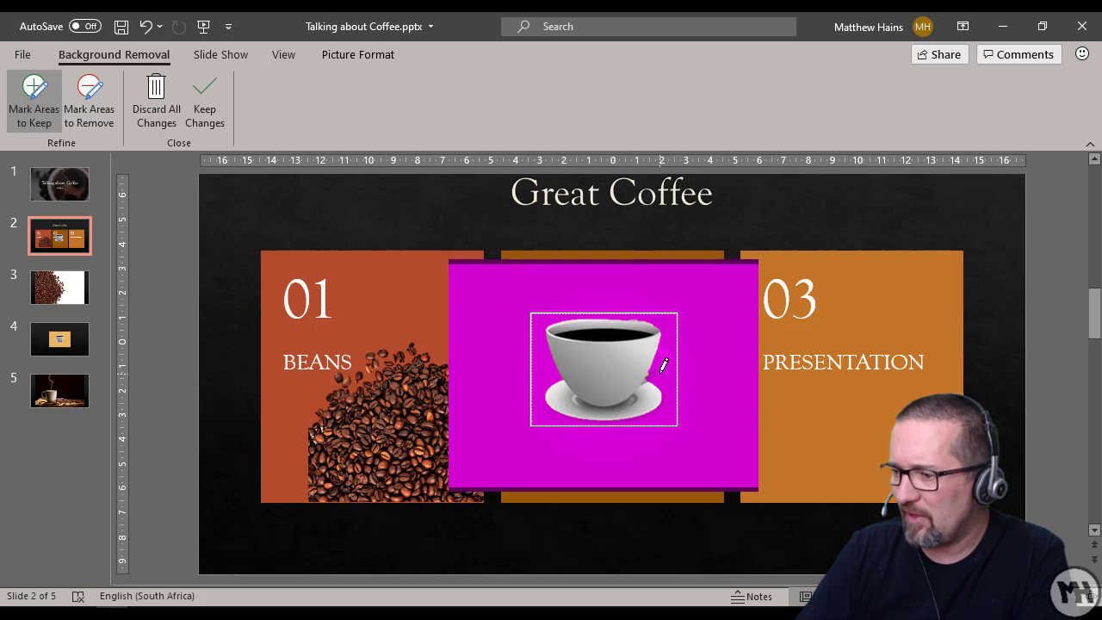
pyautogui.moveTo(666, 360); pyautogui.dragTo(668, 360)
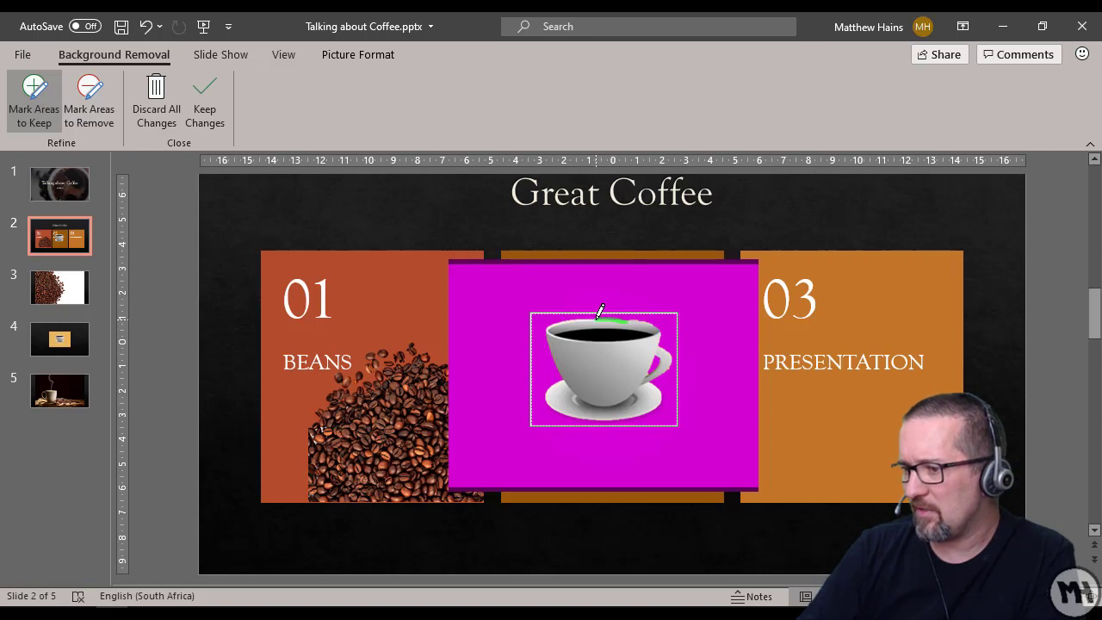
pyautogui.click(99, 93)
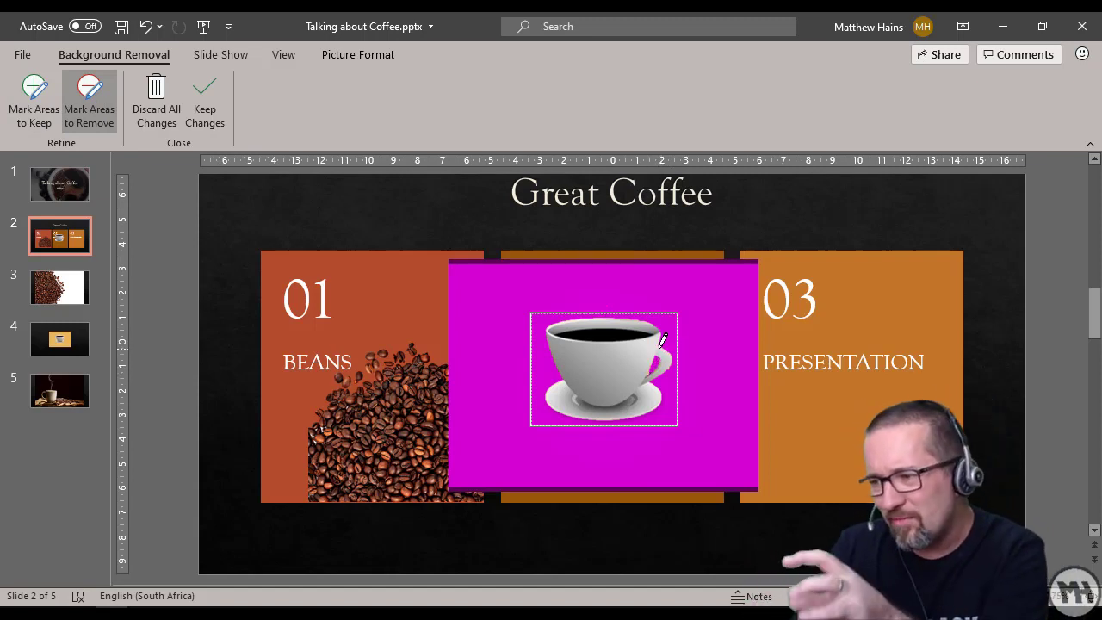
pyautogui.click(204, 116)
# Shrink the cut-out cup to 3.48 × 4.54 cm and centre it beneath CUP in tile 02.
pyautogui.moveTo(626, 350); pyautogui.dragTo(641, 412)
pyautogui.moveTo(692, 376); pyautogui.dragTo(656, 403)
pyautogui.moveTo(607, 433); pyautogui.dragTo(619, 426)
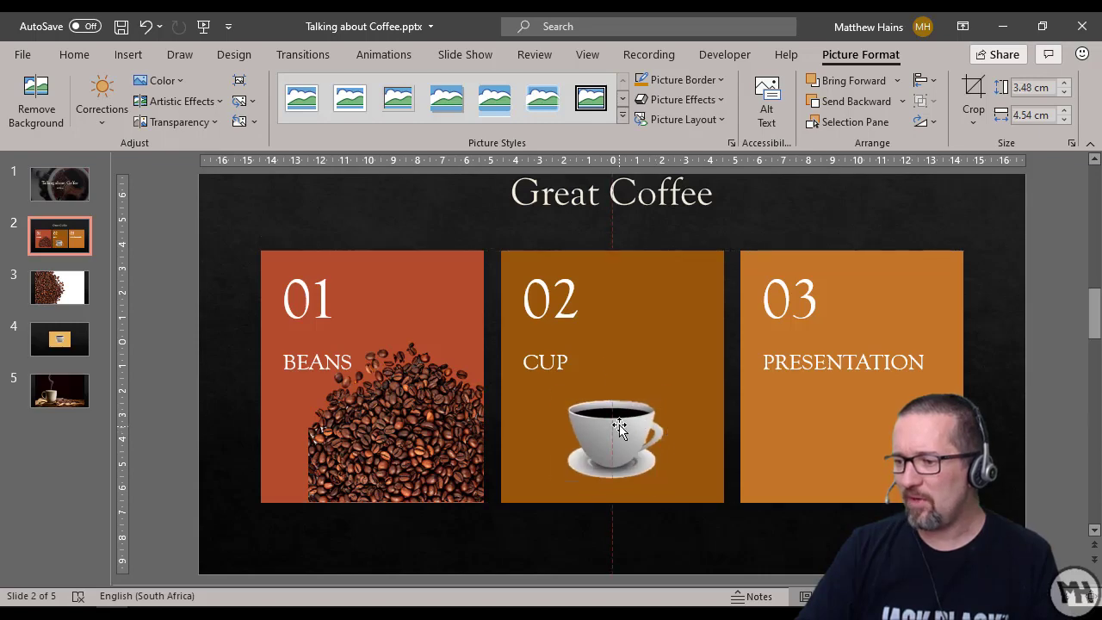
pyautogui.click(812, 227)
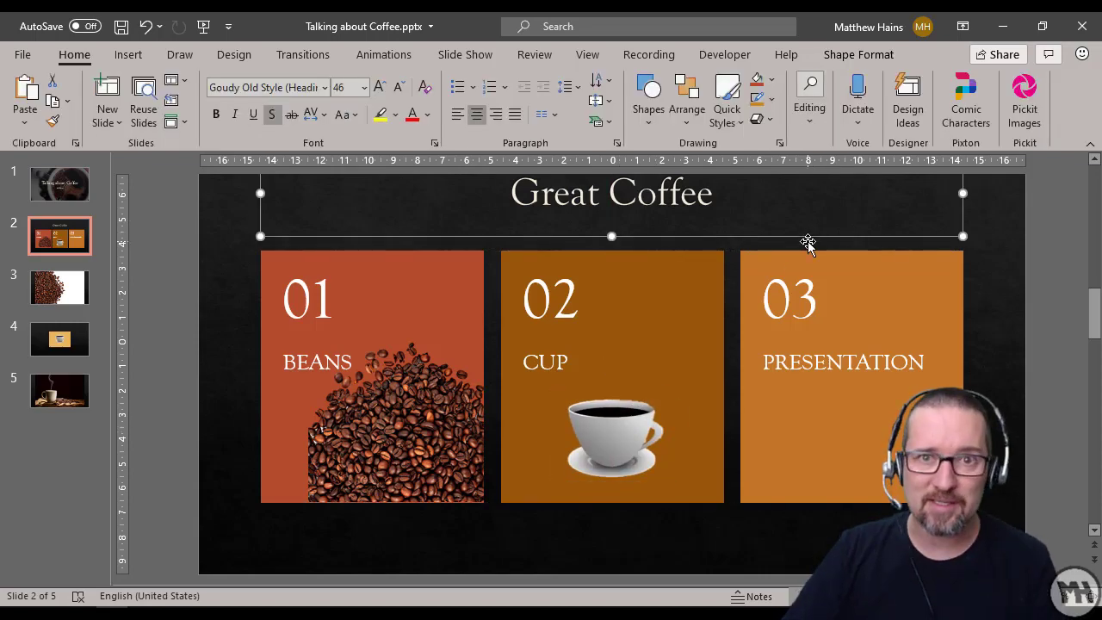